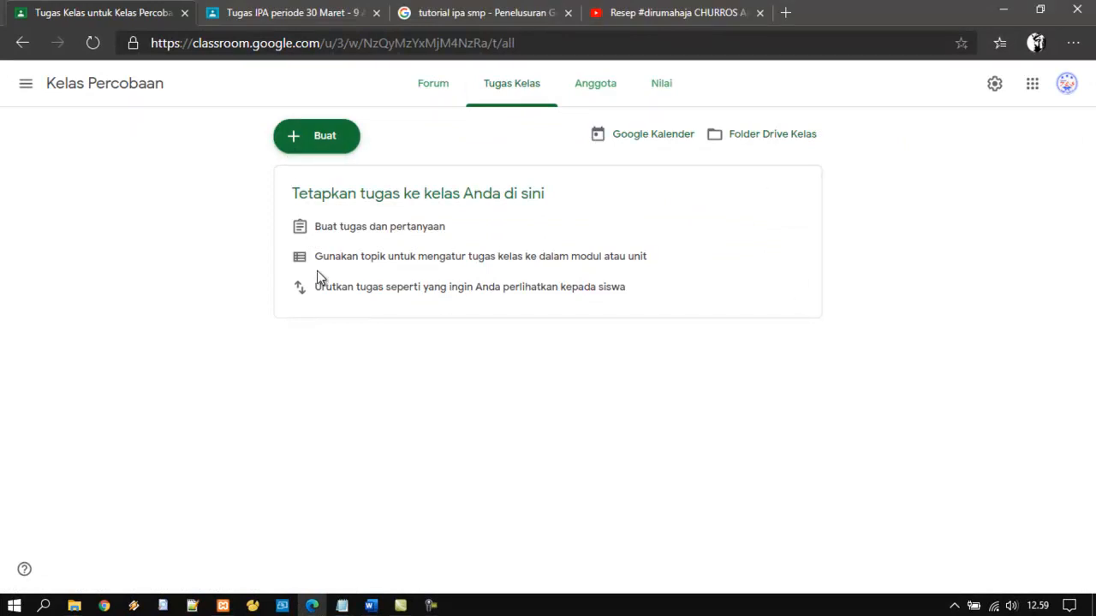
Step: Add a class topic named "1.1 Pendahuluan"
click(342, 142)
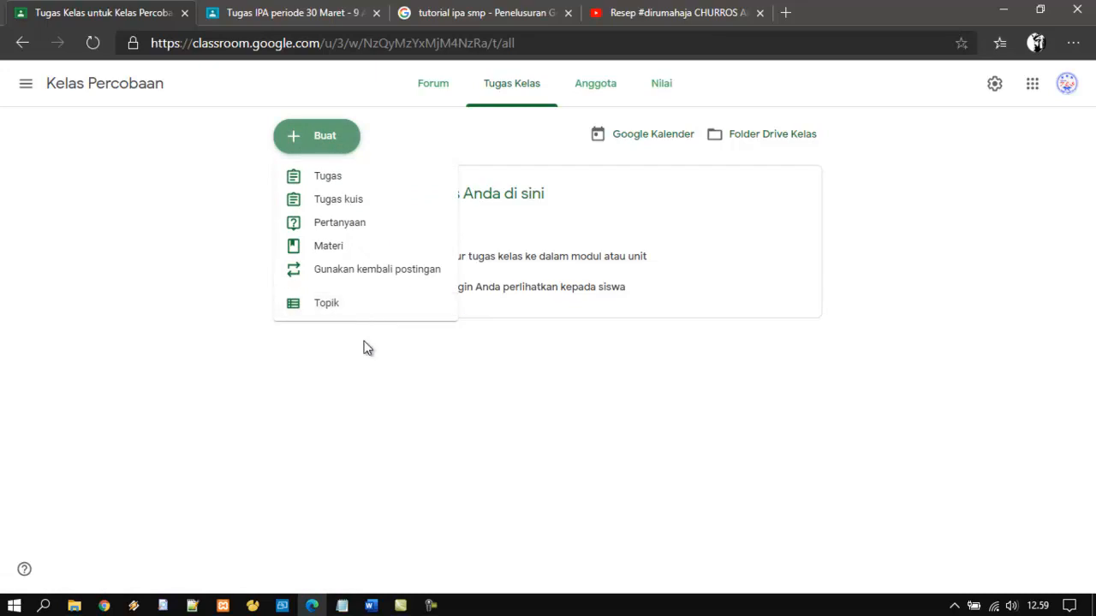
click(350, 306)
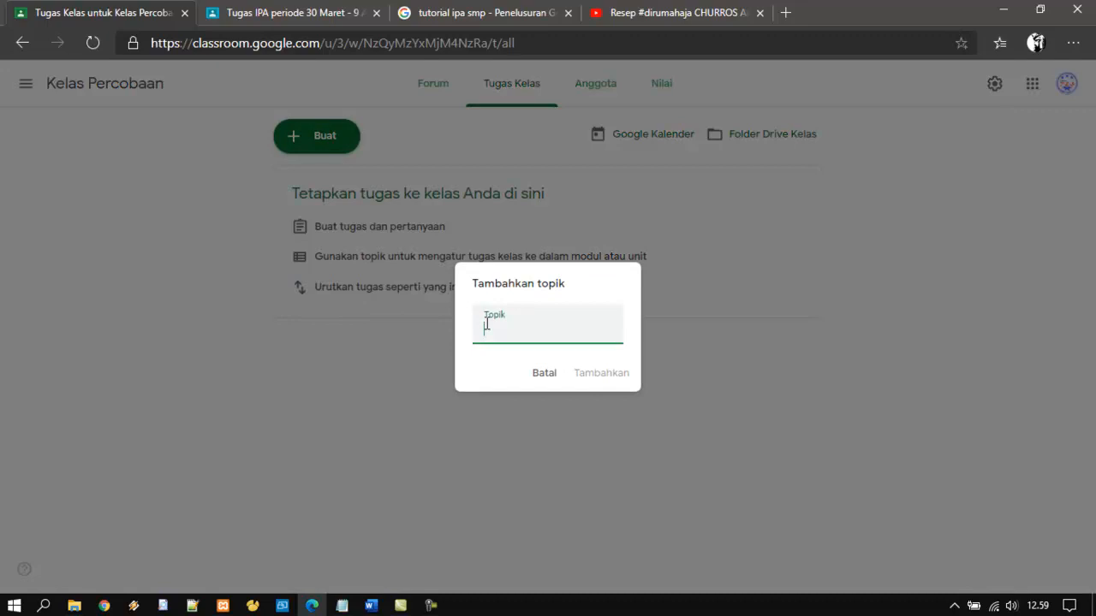
text(T)
text(.1 Pendahuluan)
click(592, 380)
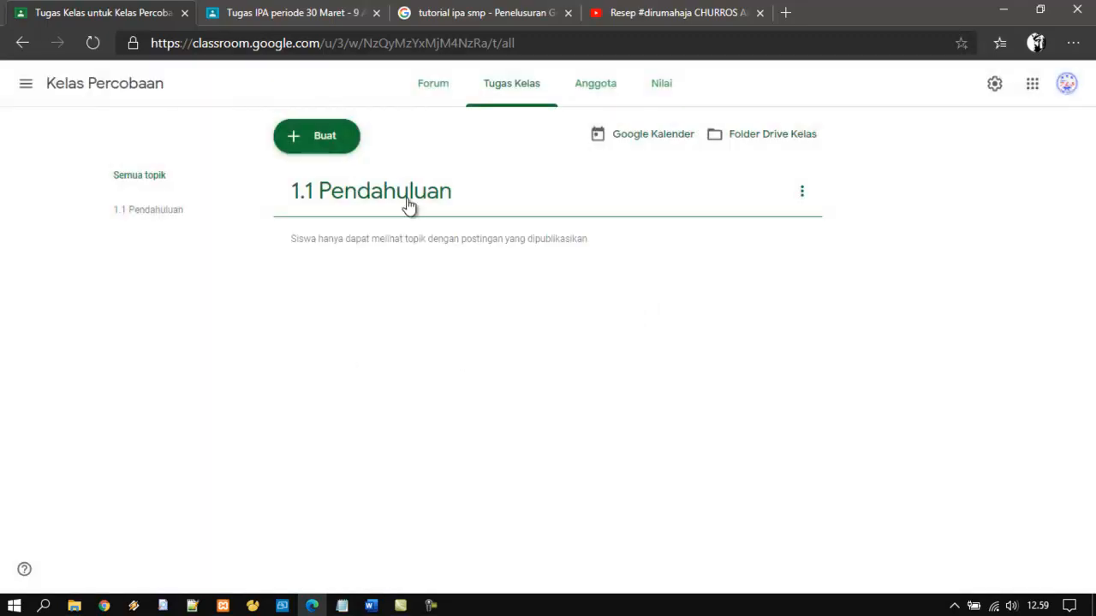
Step: View the 1.1 Pendahuluan topic page and its options, and return to the list of all topics
click(190, 219)
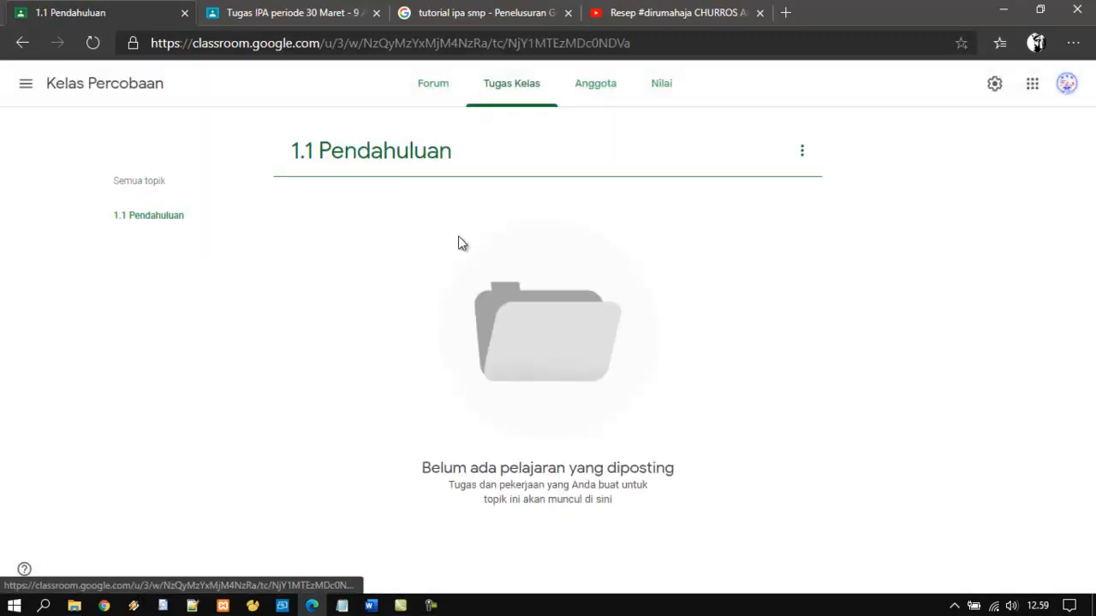
click(802, 154)
click(629, 337)
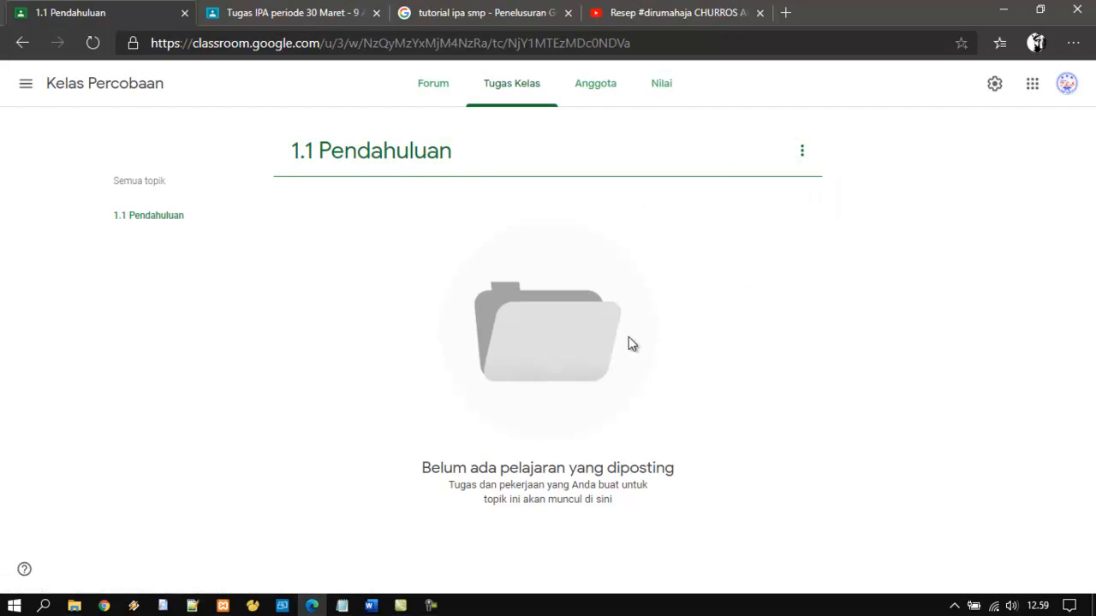
click(158, 180)
Step: Create a new class material with the title "Pengenalan tata surya"
click(332, 140)
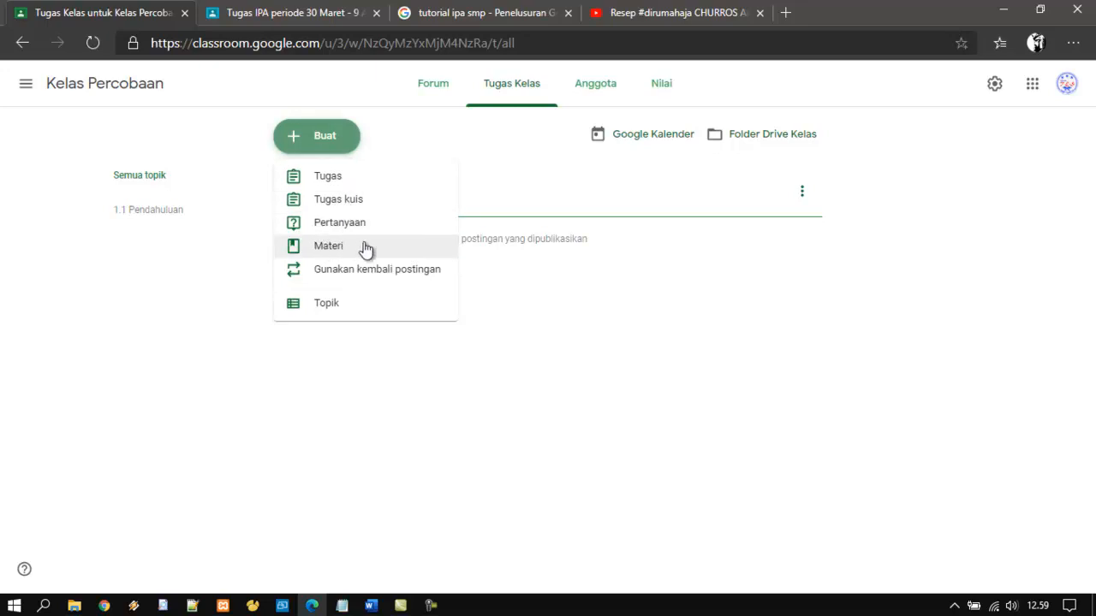
click(365, 249)
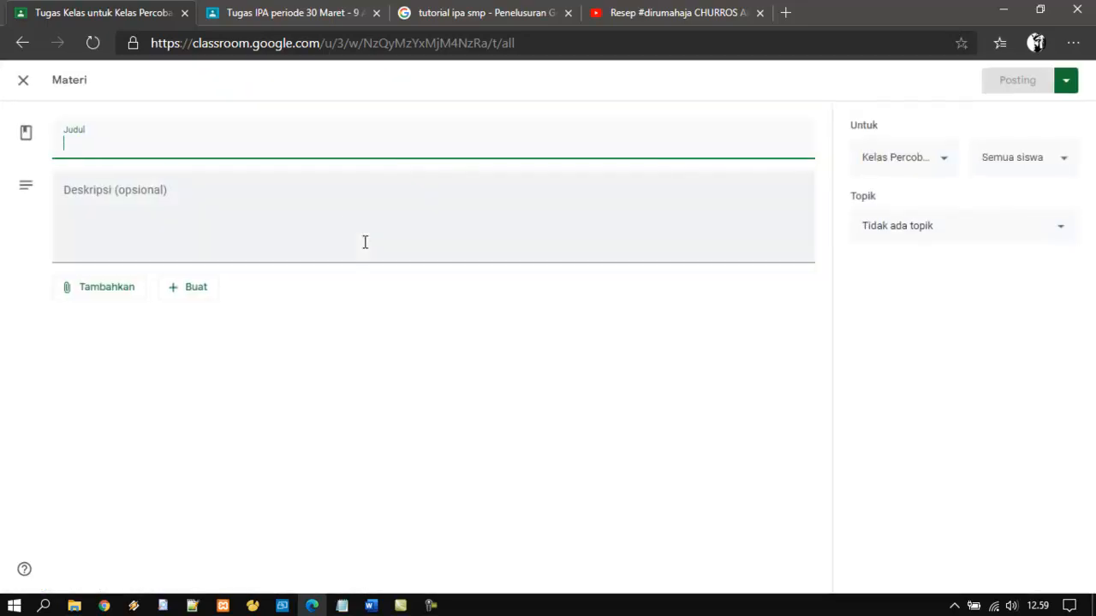
text(P)
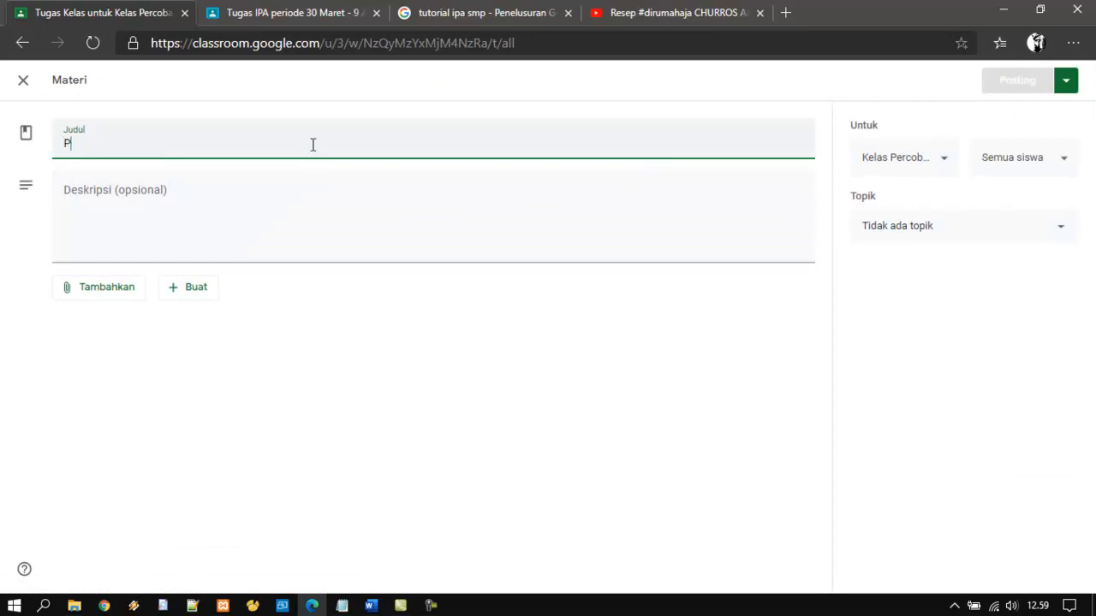
text(engenalan tata surya)
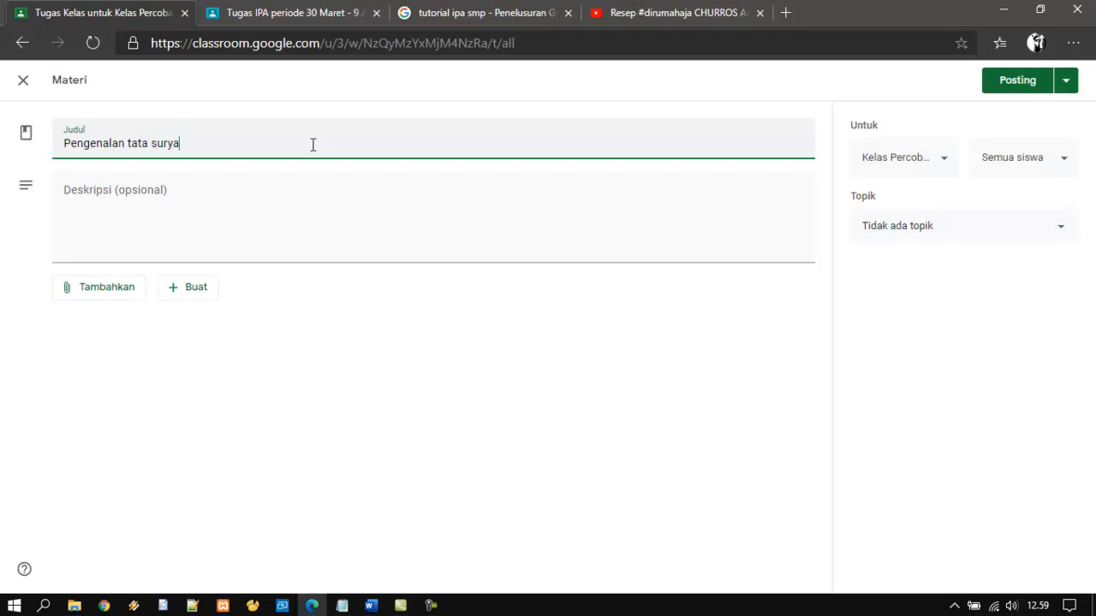
Step: Try assigning the material to topic 1.1 Pendahuluan, revert it to Tidak ada topik, and view the student selection
click(890, 239)
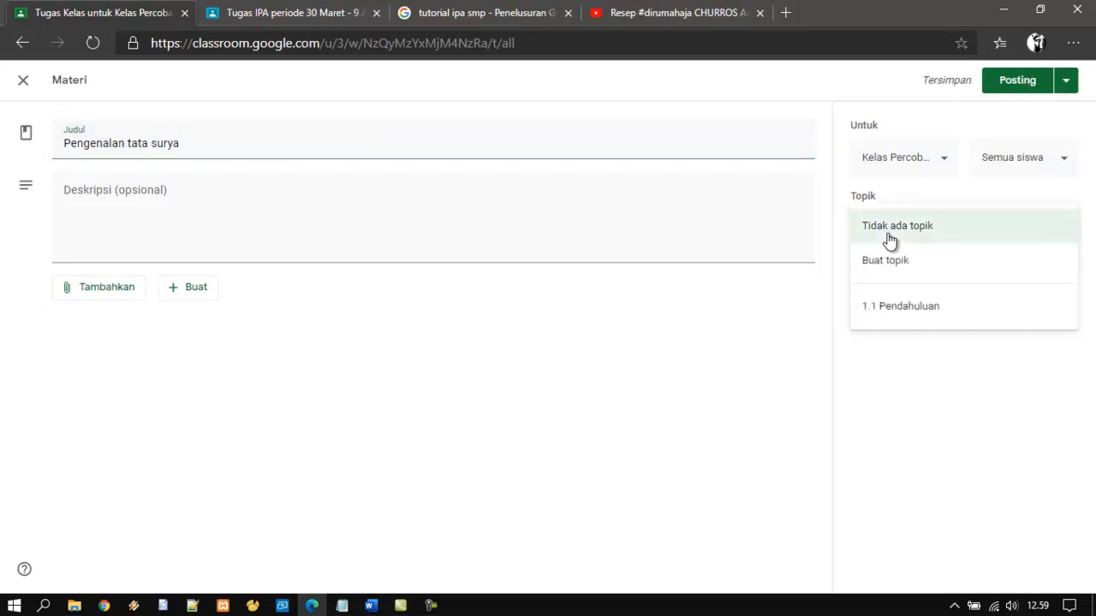
click(912, 323)
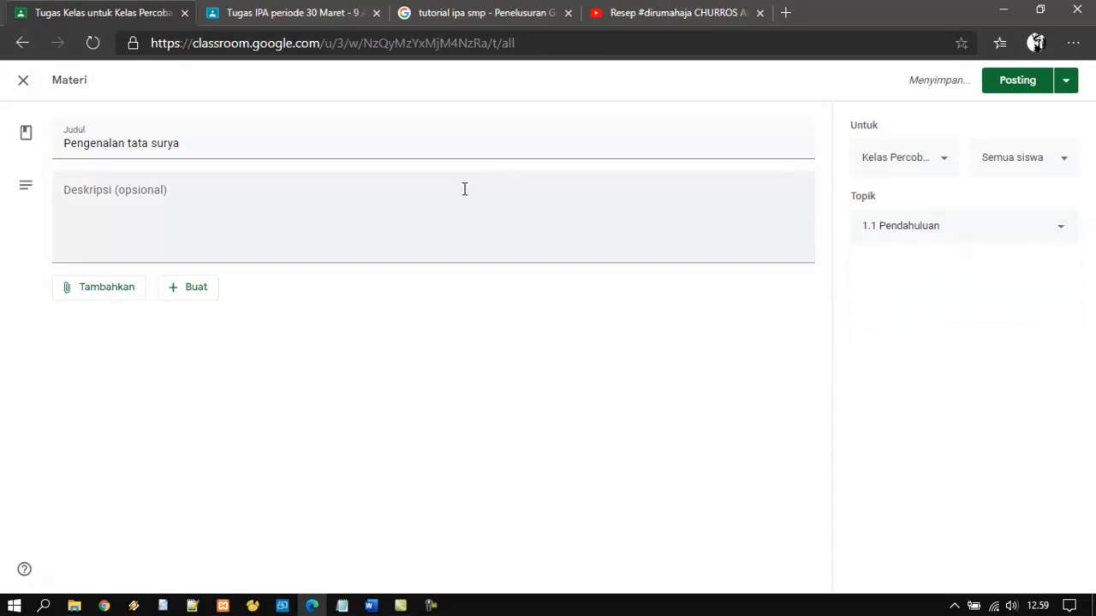
click(892, 240)
click(903, 147)
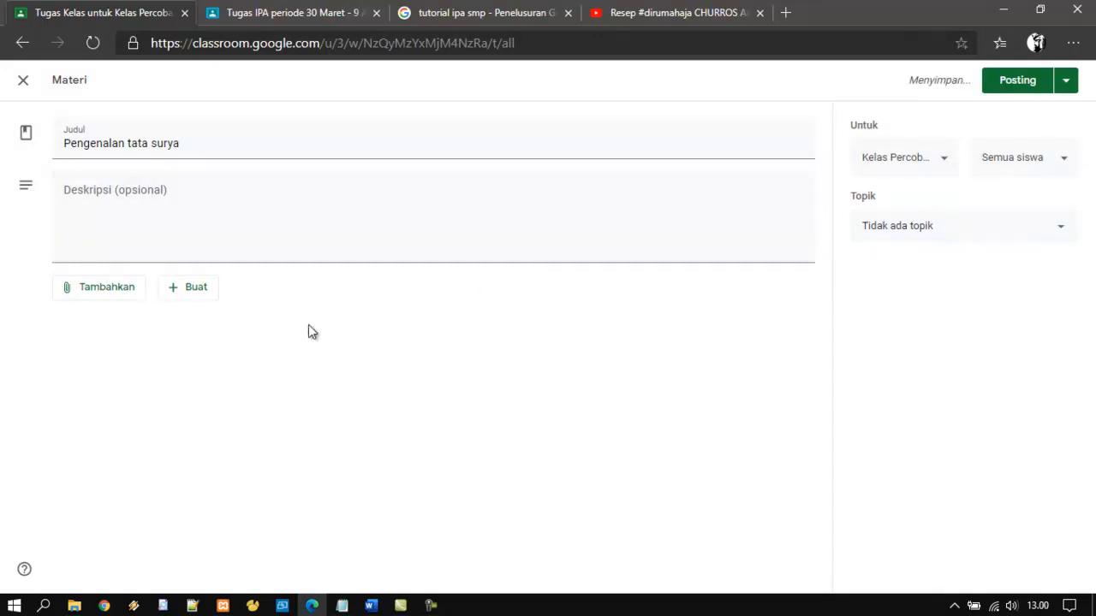
click(1029, 157)
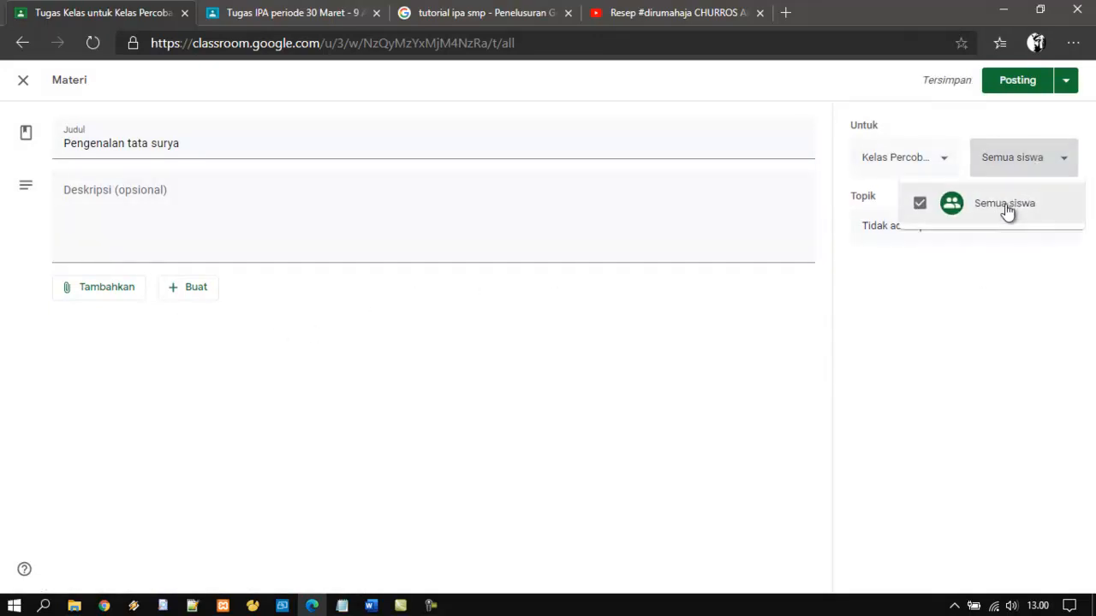
click(959, 313)
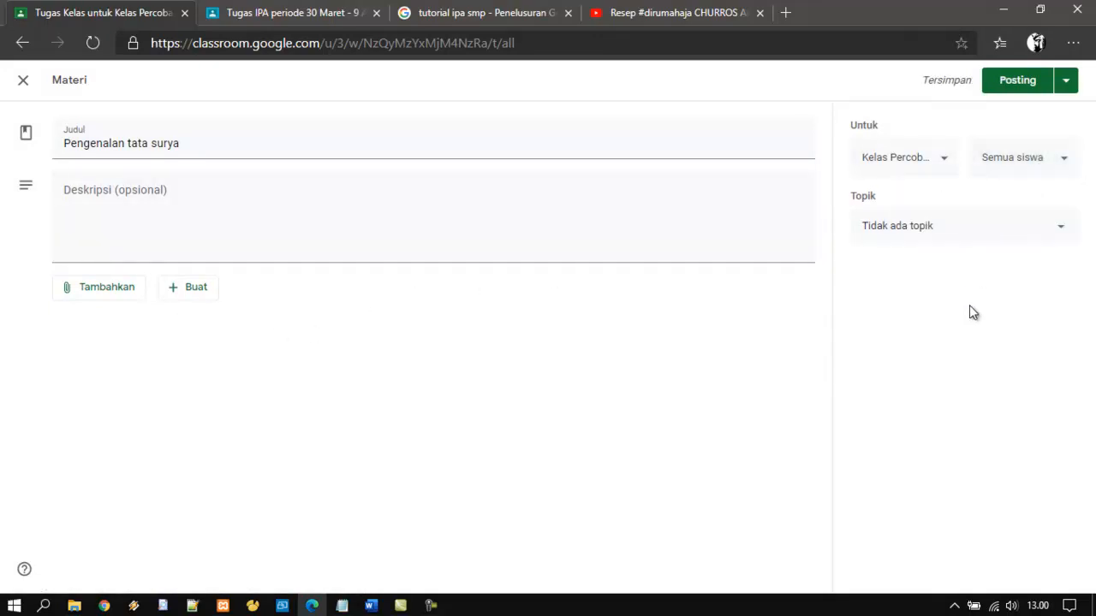
Step: Enter "bab pengenalan tata surya" as the material's description
click(243, 201)
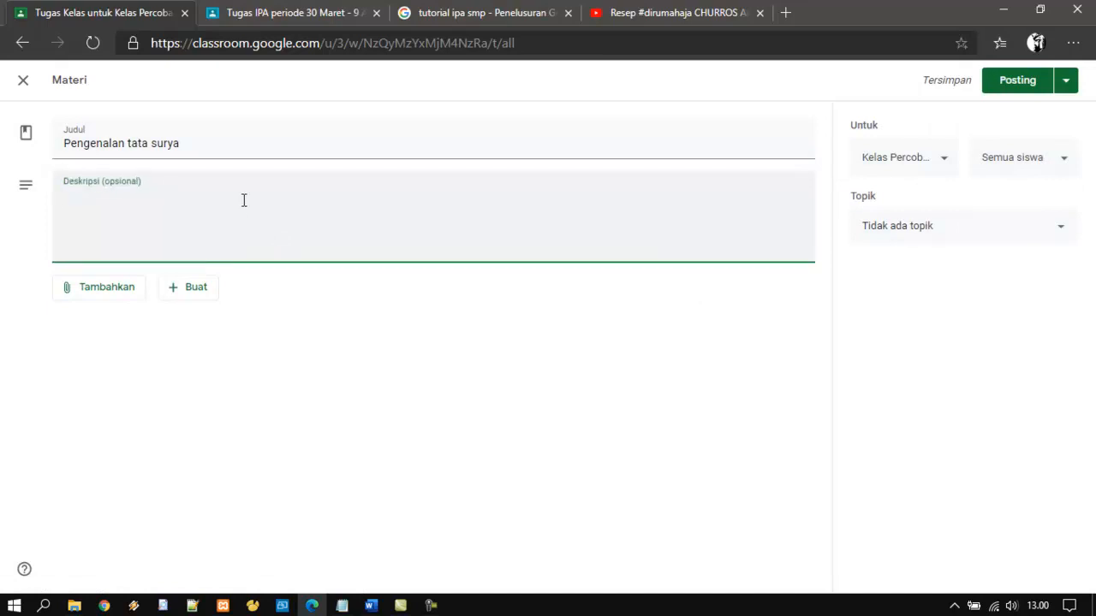
text(bab pengenalan tata surya)
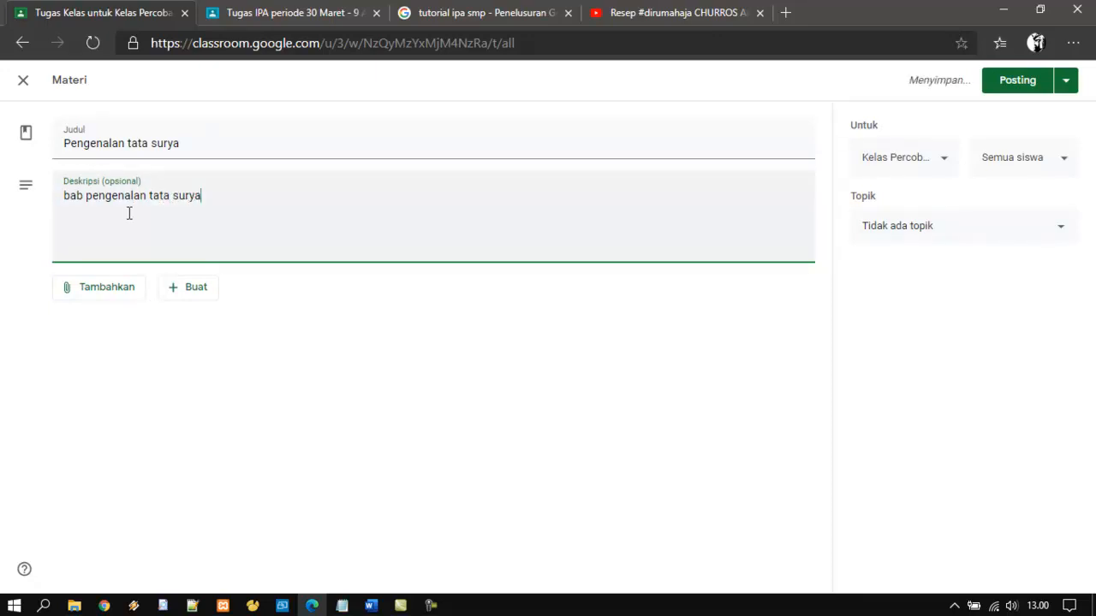
click(284, 363)
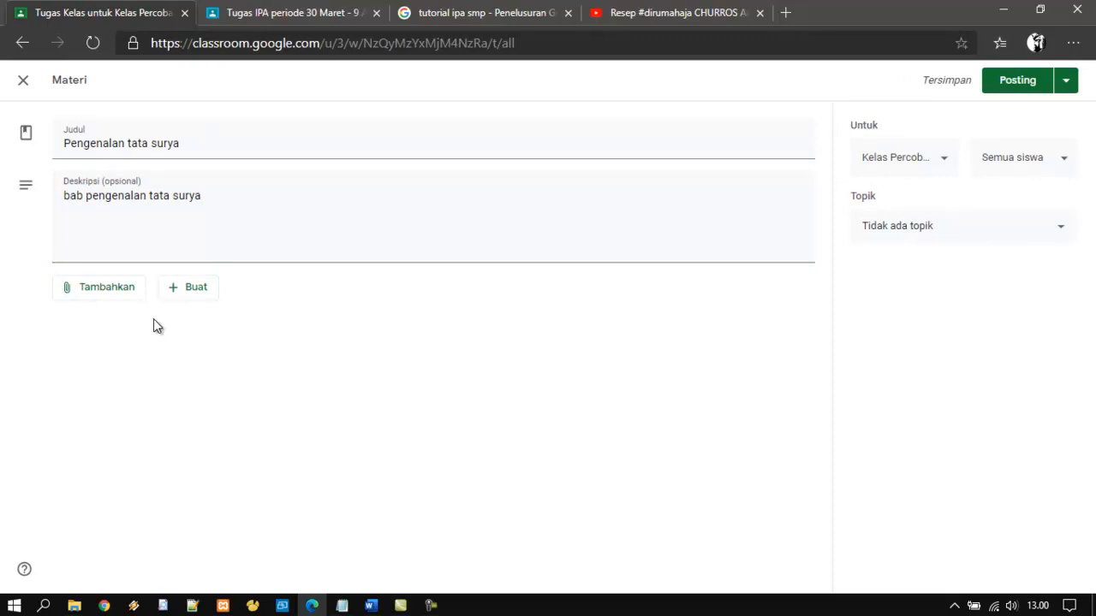
click(118, 294)
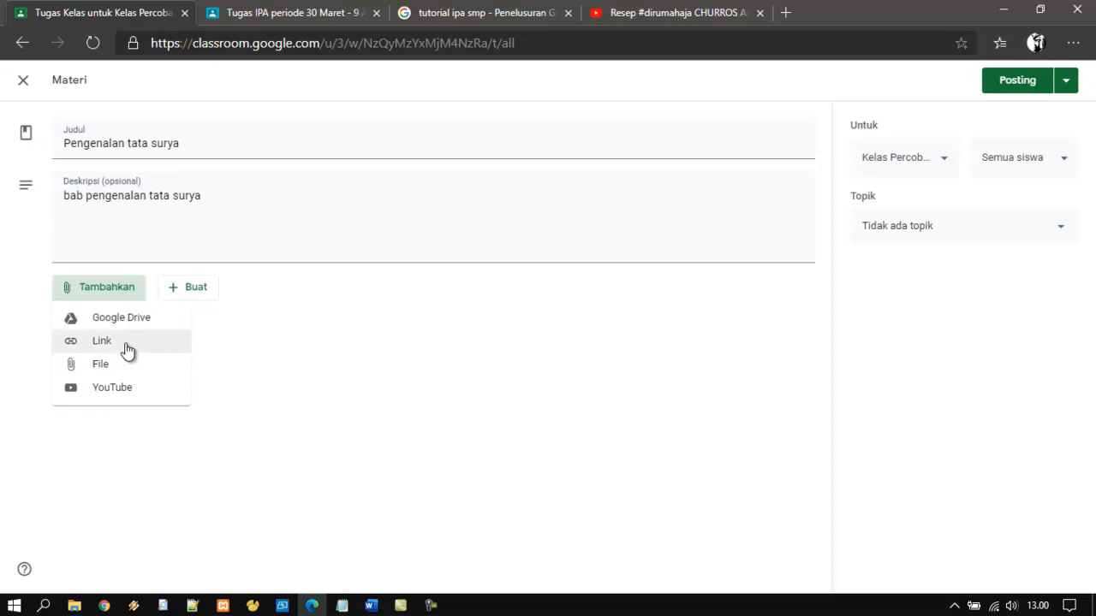
click(193, 350)
click(199, 291)
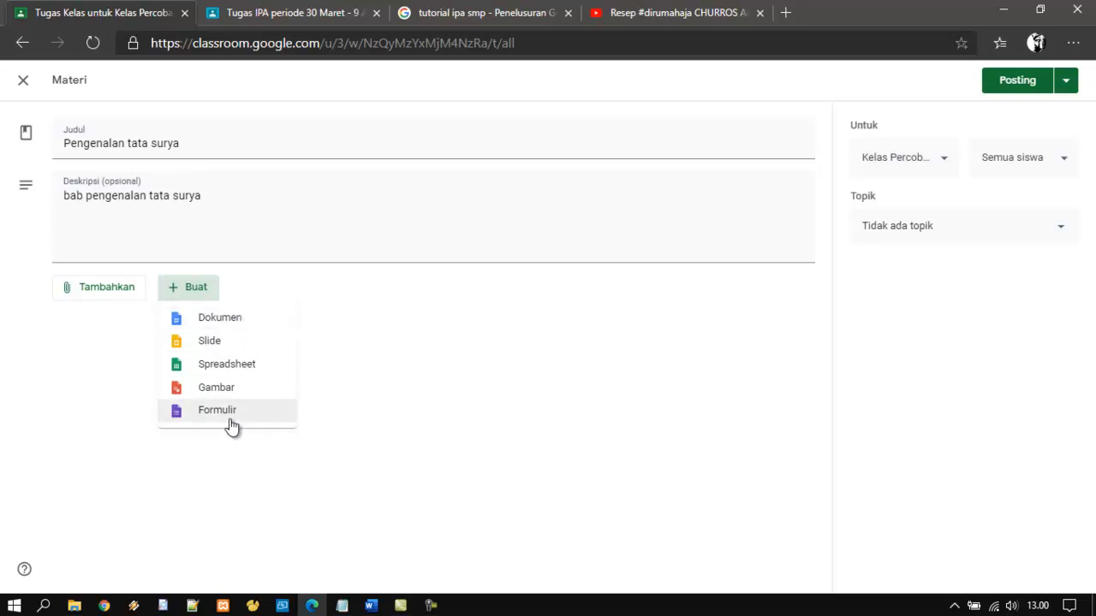
click(333, 352)
Step: Create a Google document as an attachment to the material and title it "Pendahuluan Tata Surya"
click(201, 289)
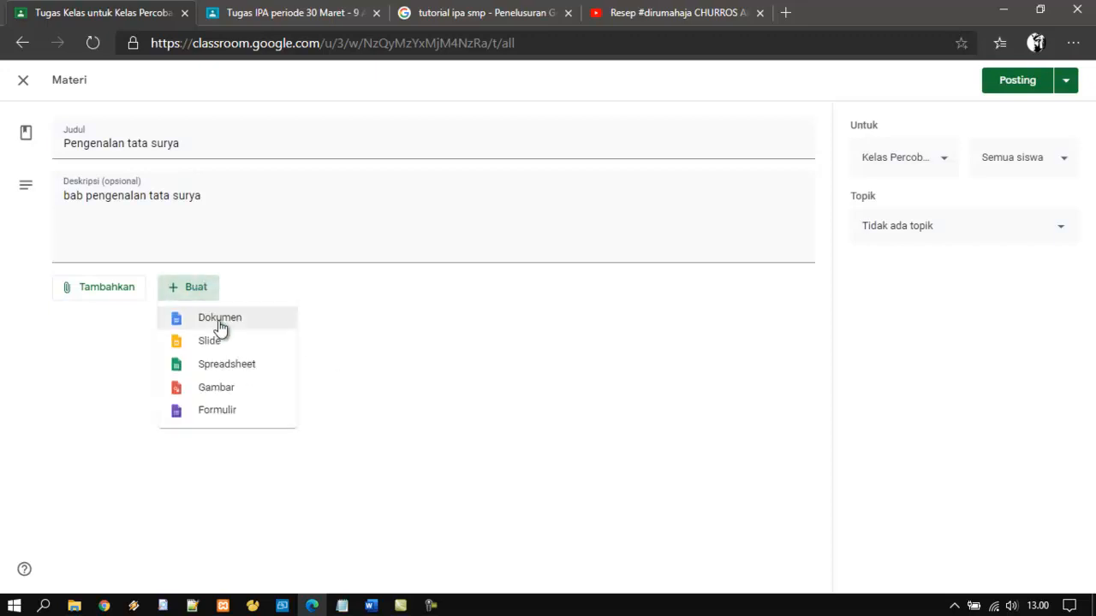
click(220, 322)
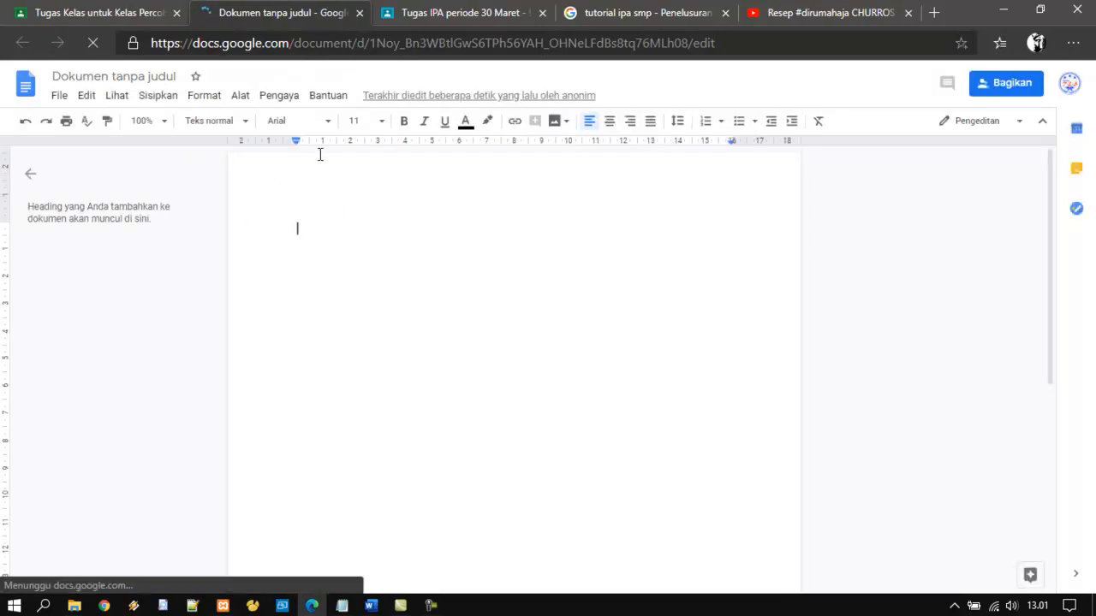
click(179, 75)
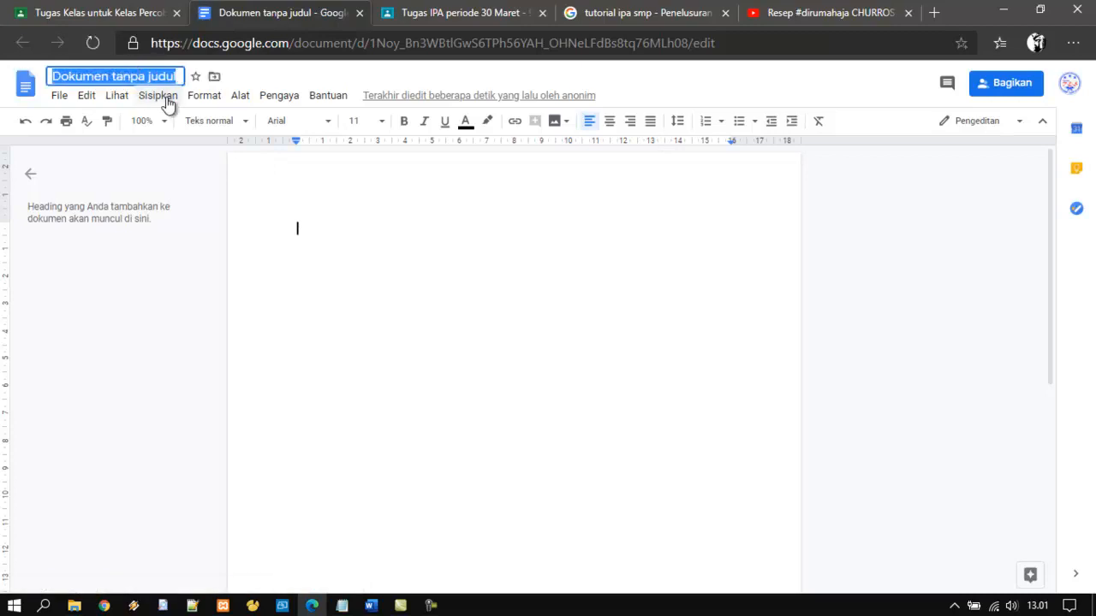
text(Pendahuluan Tata Surya)
Step: Write "ini adalah materi tata surya" in the document body and close the document
click(335, 227)
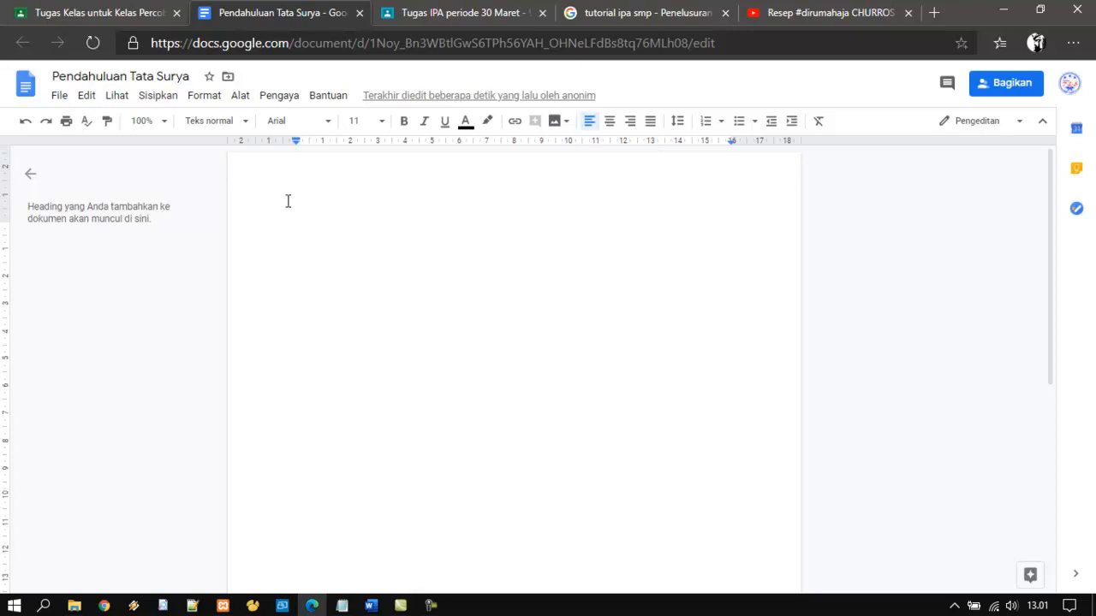
text(ini adala)
text(h materi tata surya)
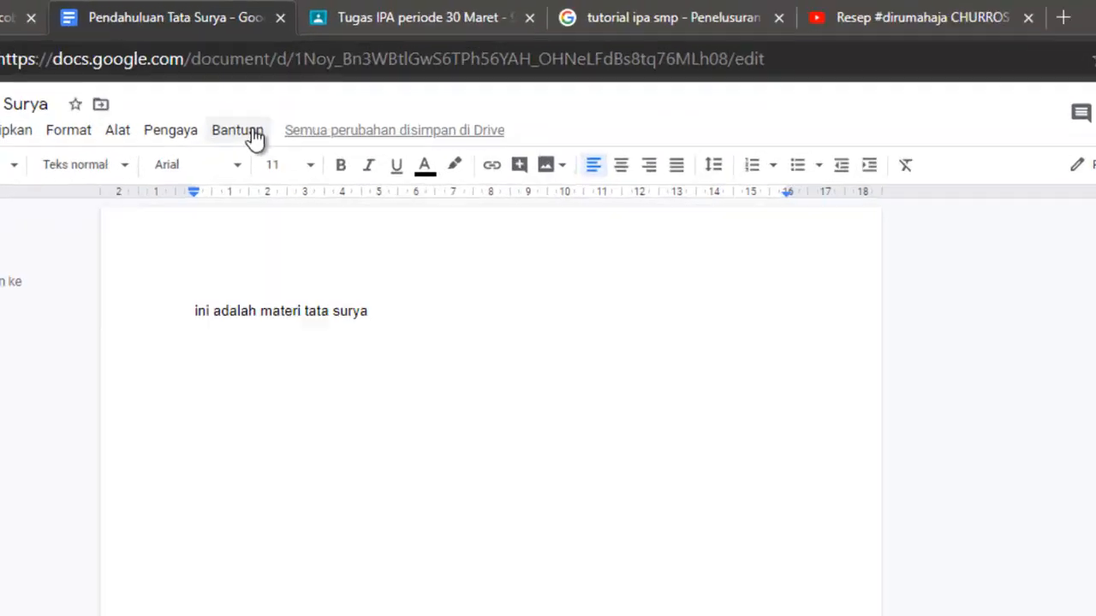
click(280, 17)
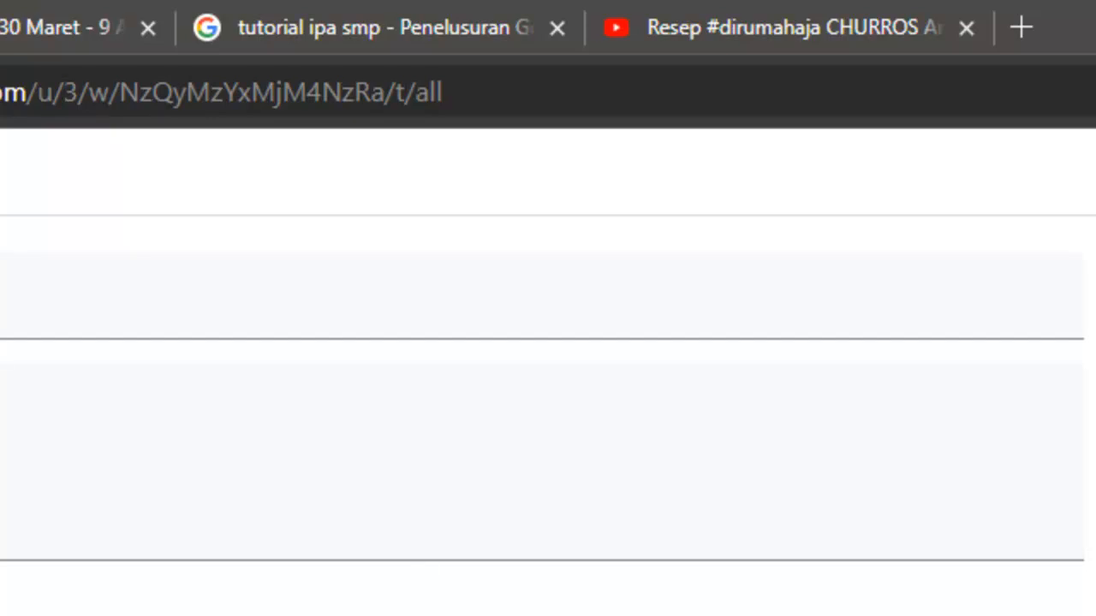
Step: Post the material to the class and expand its entry to show the description and attached document
click(907, 192)
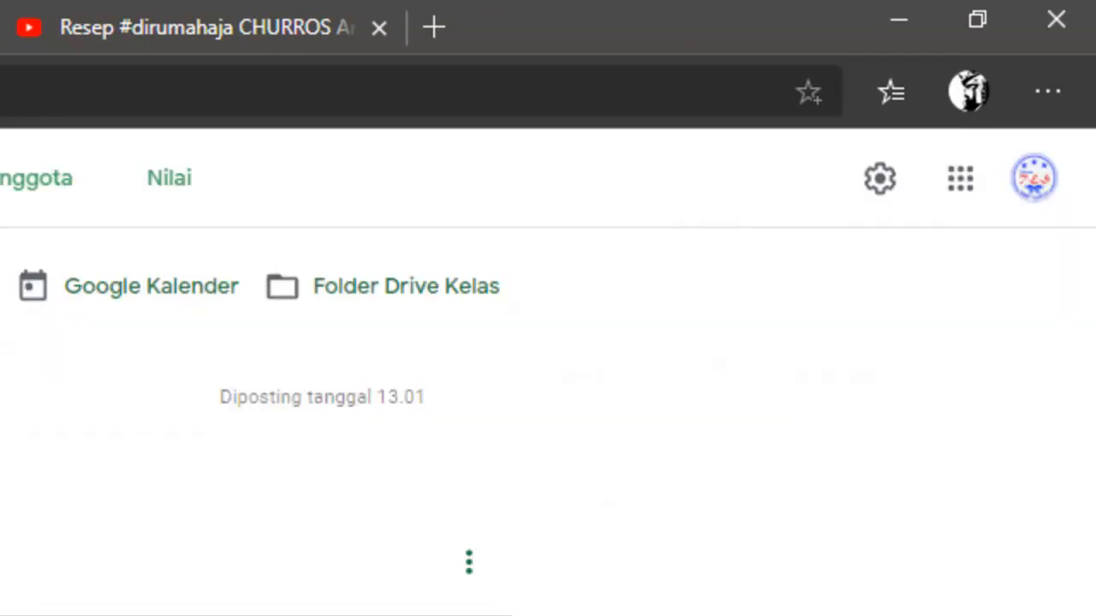
click(351, 265)
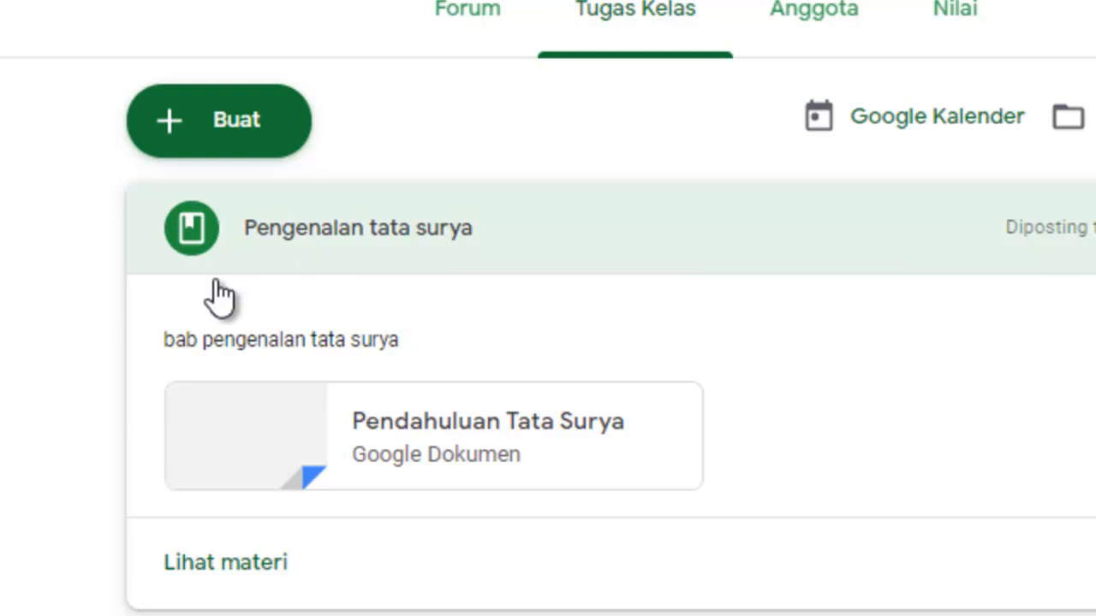
Step: Create an assignment titled "Tugas 1" with the instructions "upload lah informasi mengenai tata surya"
click(205, 122)
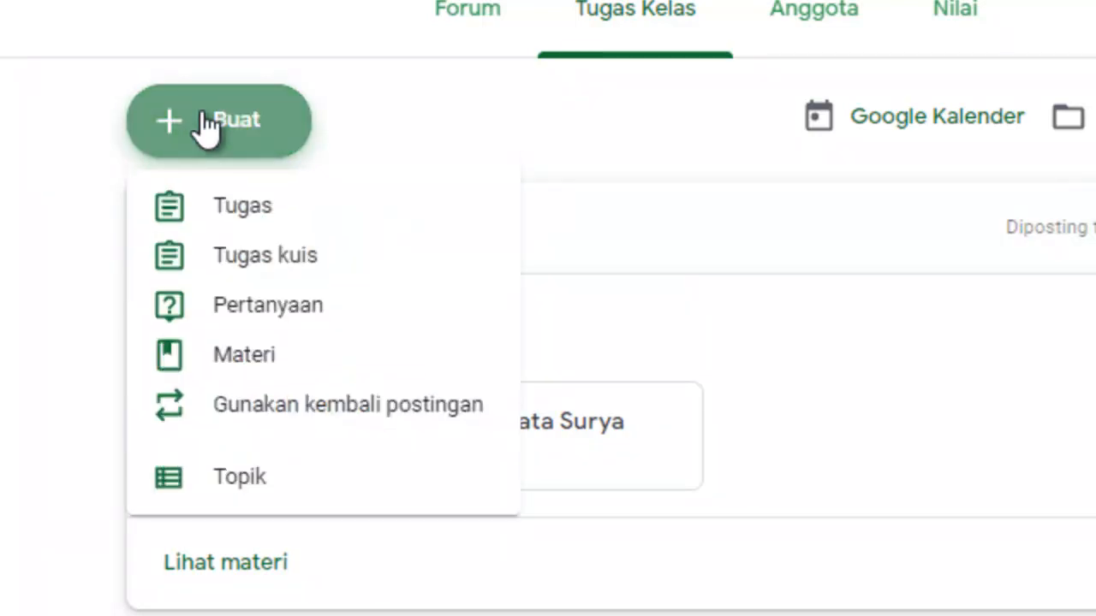
click(235, 216)
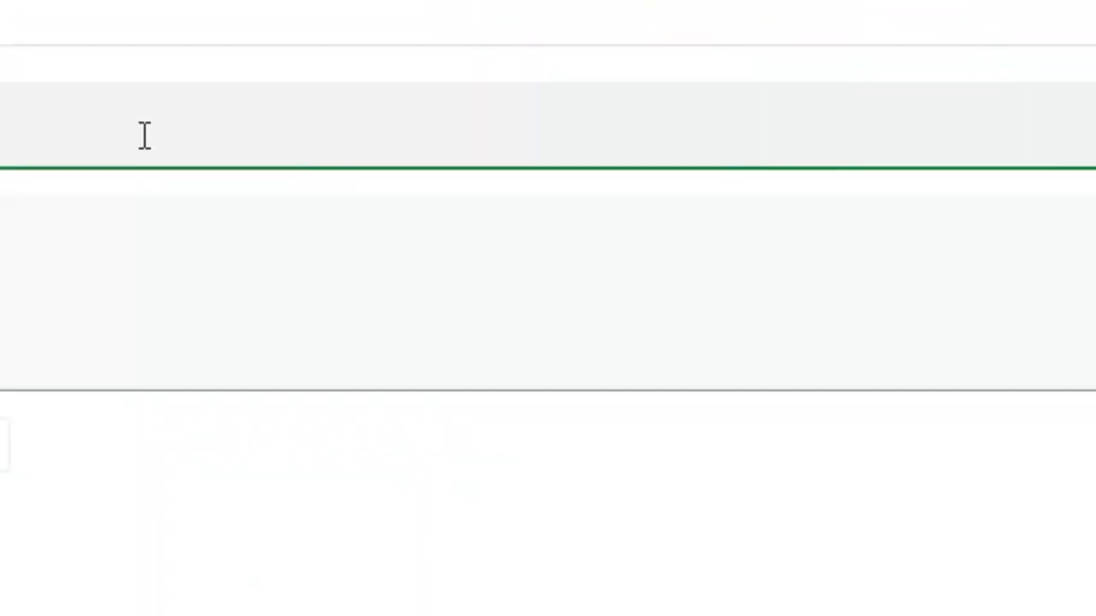
click(114, 258)
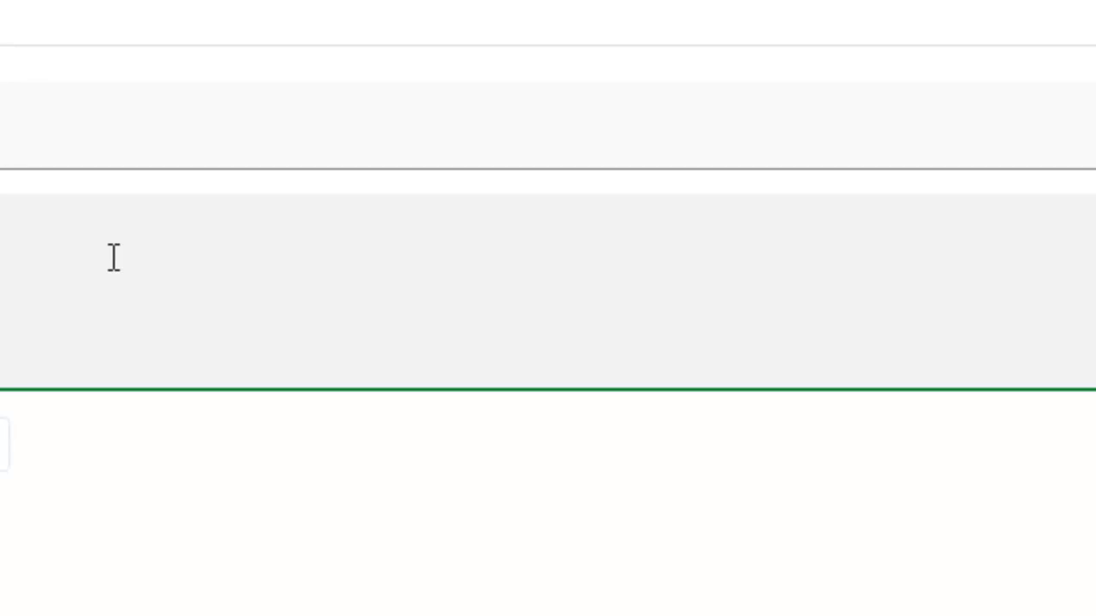
text(ait)
key(BackSpace)
text(tata surya)
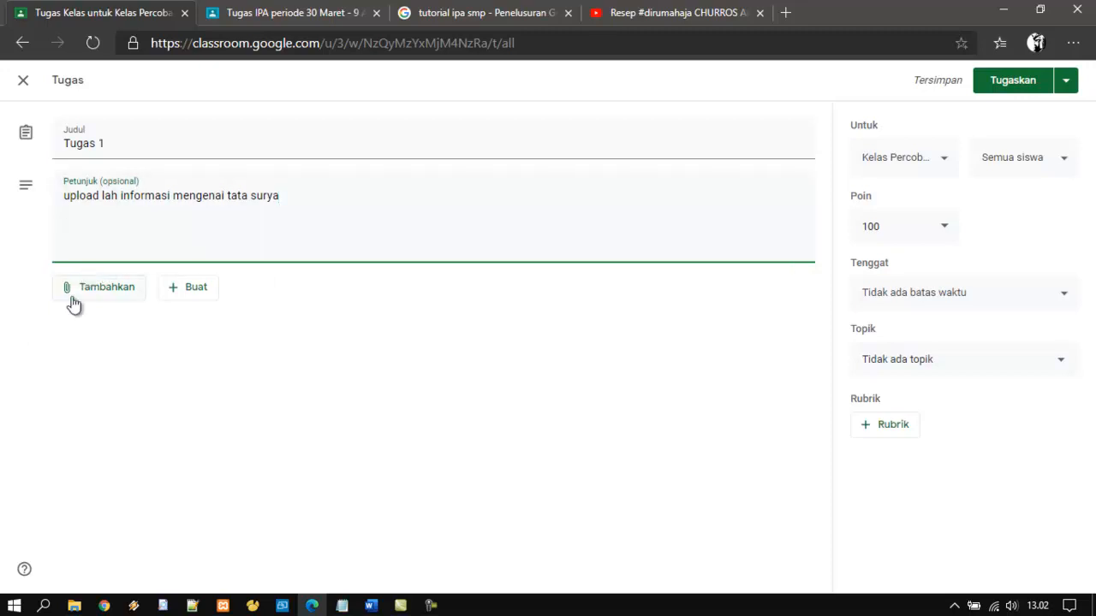
click(132, 289)
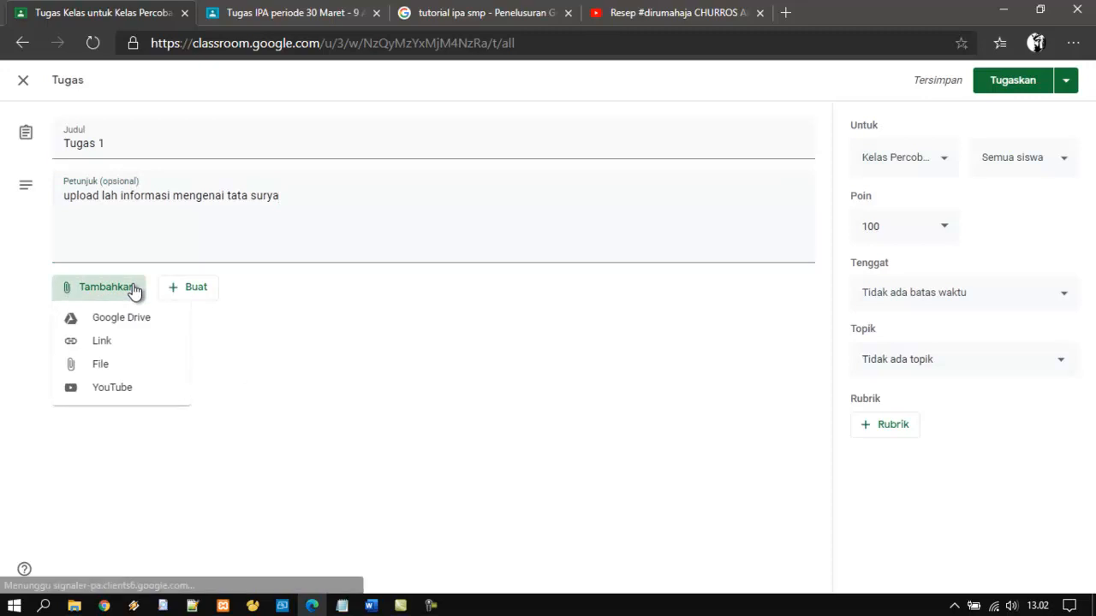
click(214, 307)
click(206, 295)
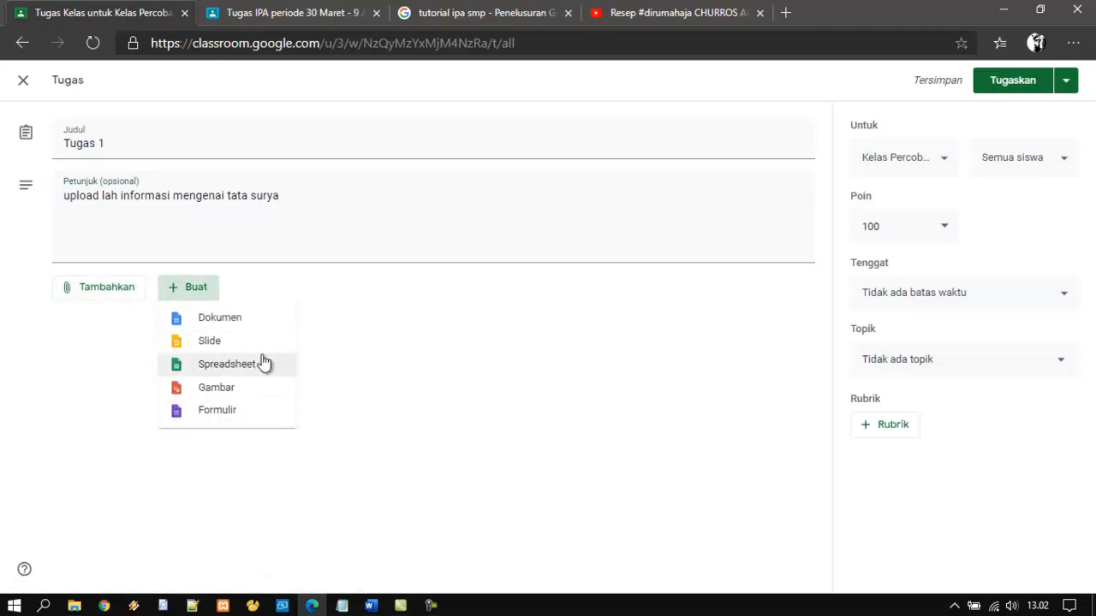
click(452, 369)
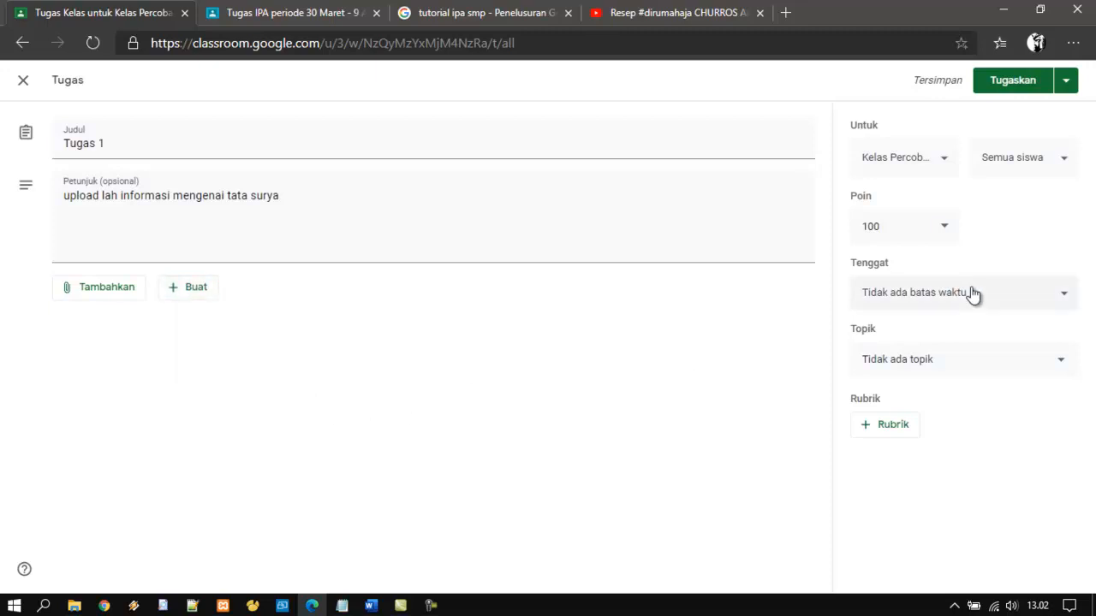
click(945, 230)
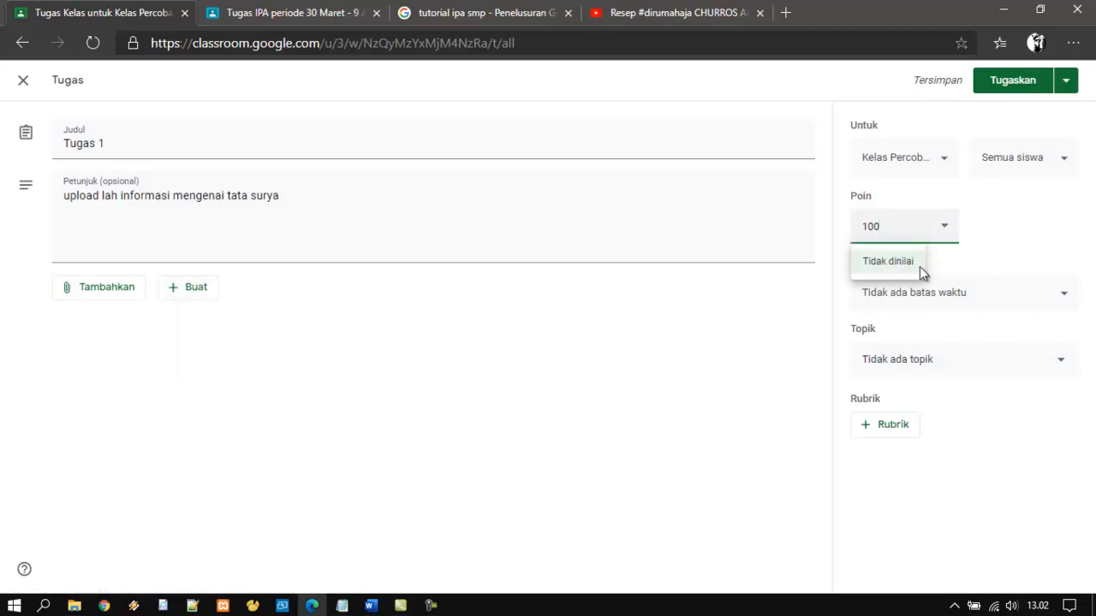
click(970, 227)
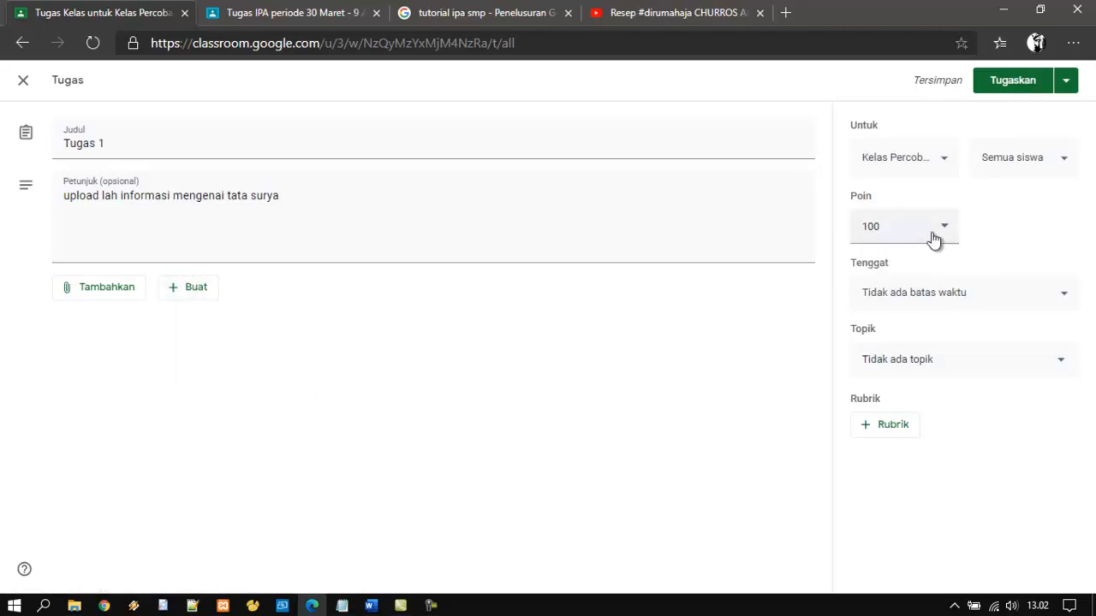
drag(923, 228, 837, 232)
click(923, 225)
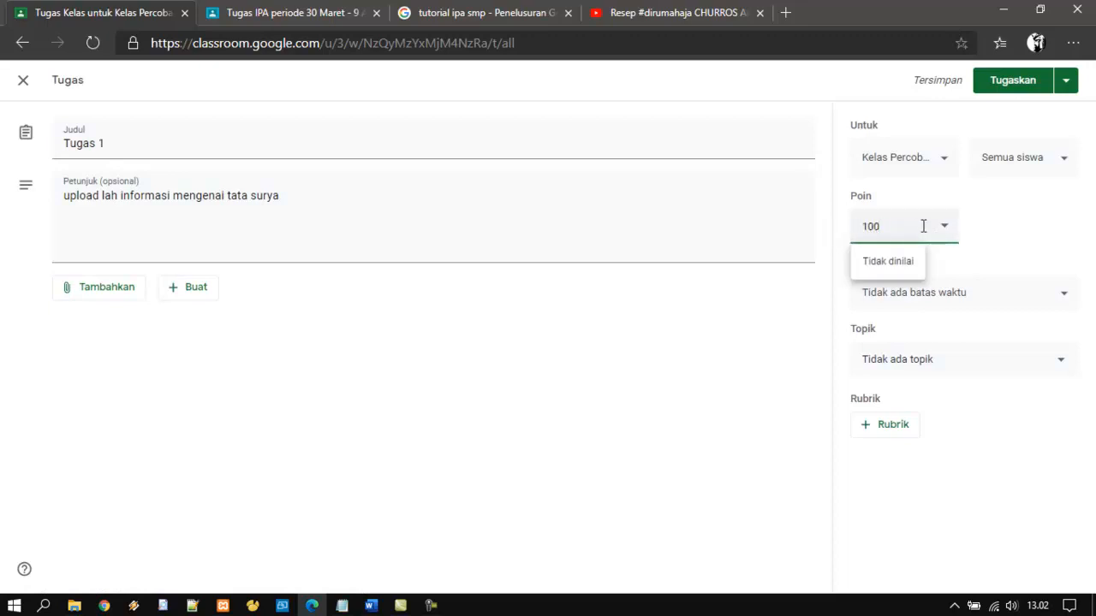
click(1004, 240)
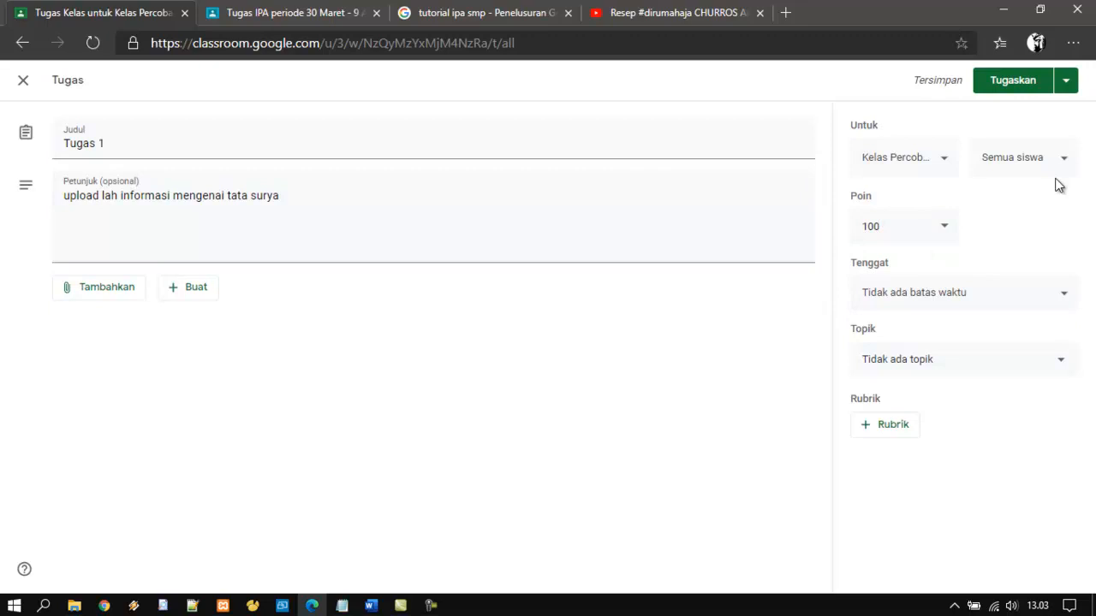
Step: Set the assignment's due date to 4 Apr 2020 with a due time of 23.59
click(1002, 299)
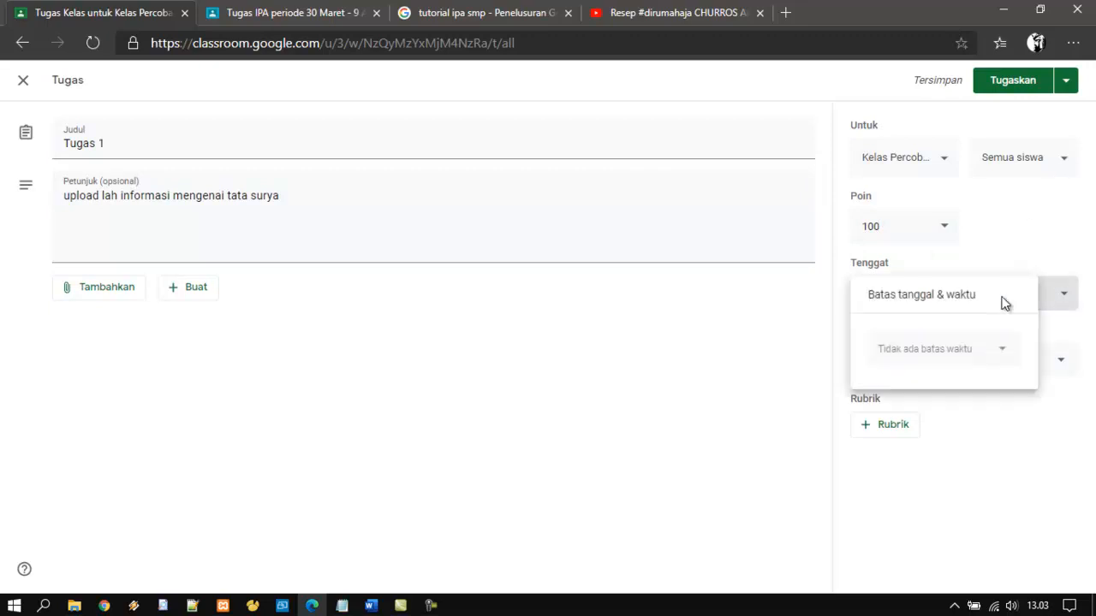
click(1004, 248)
click(996, 296)
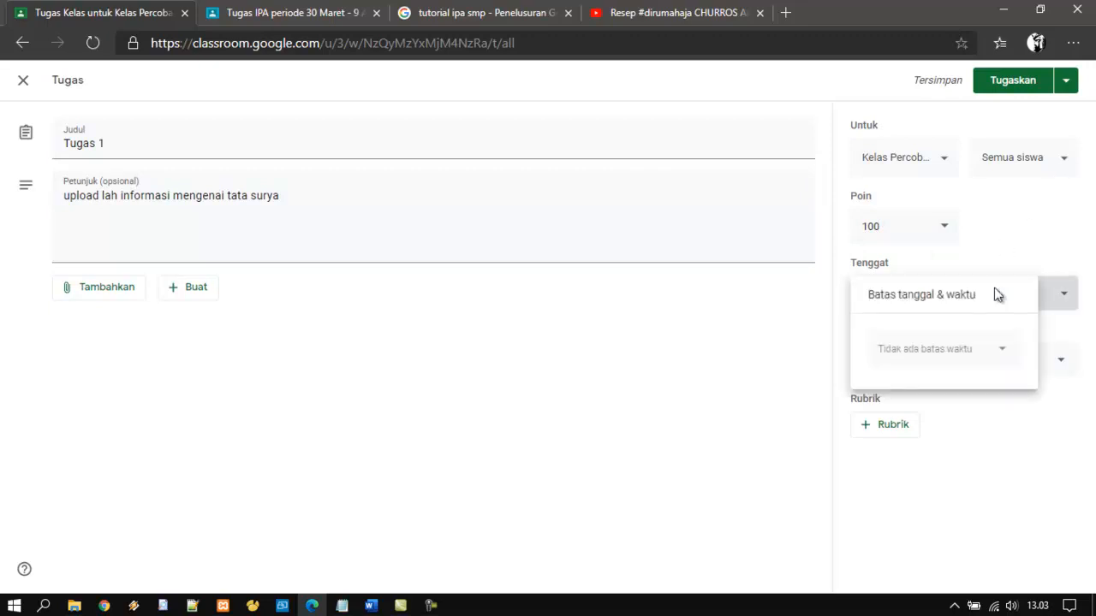
click(970, 362)
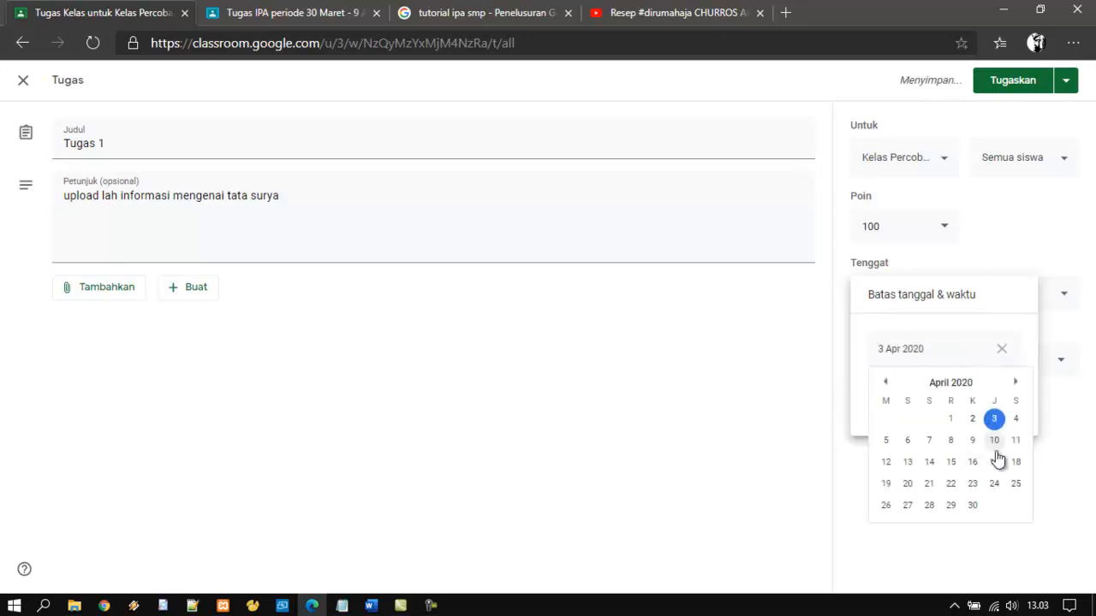
click(1018, 421)
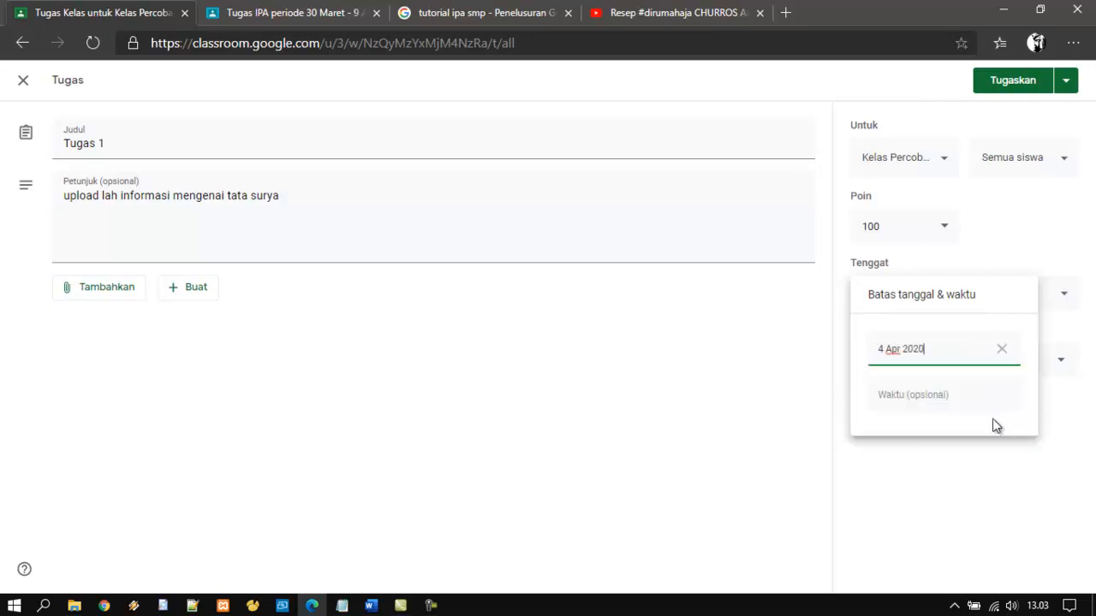
click(916, 397)
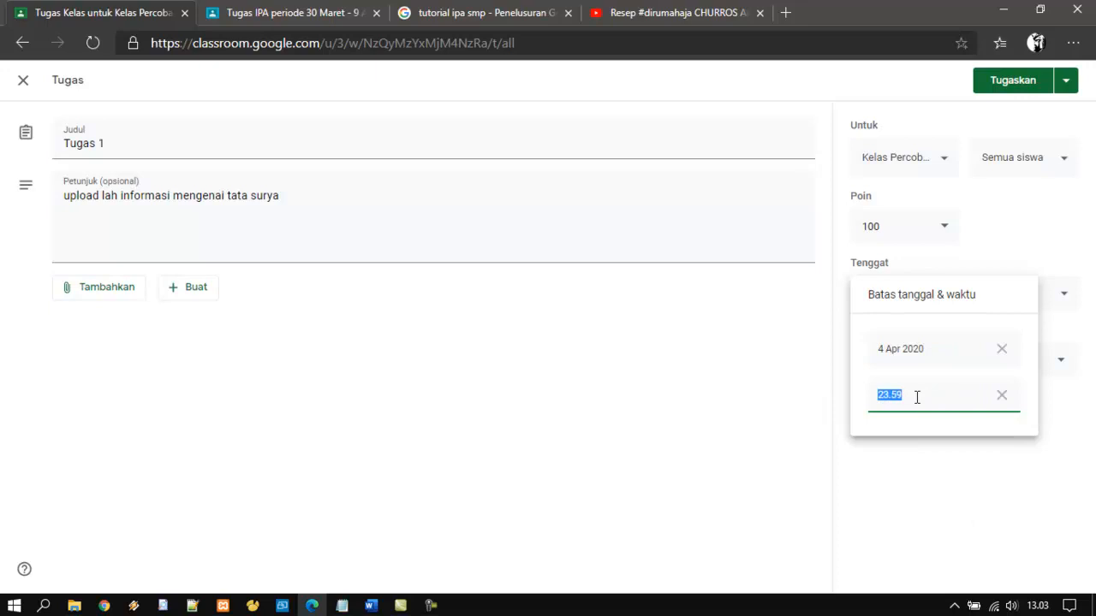
click(886, 504)
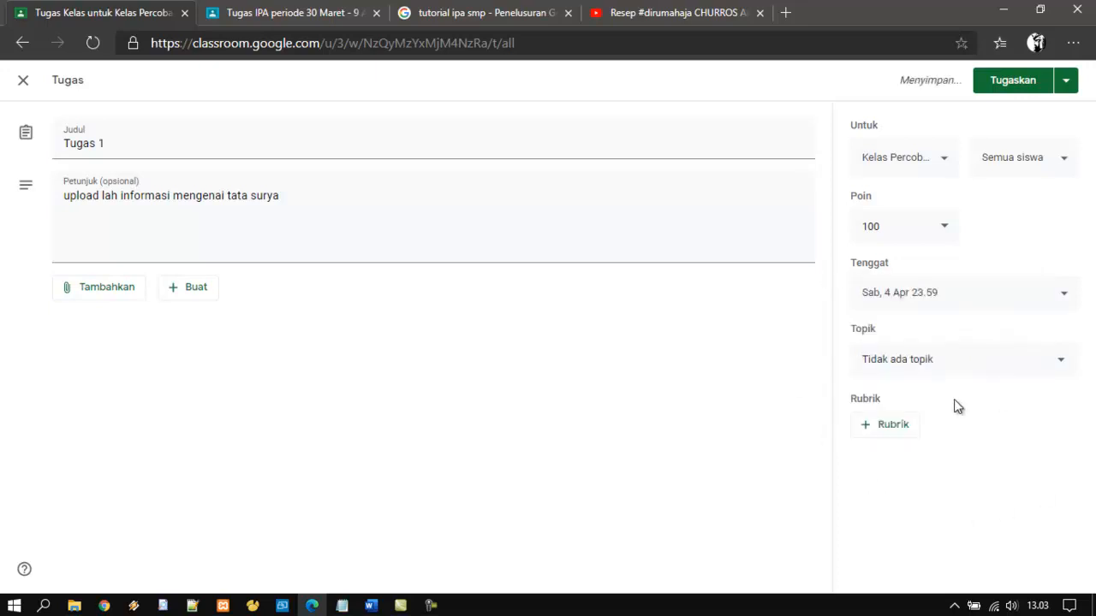
Step: Assign "Tugas 1" to the class without a rubric and expand its classwork entry to show the details
click(895, 429)
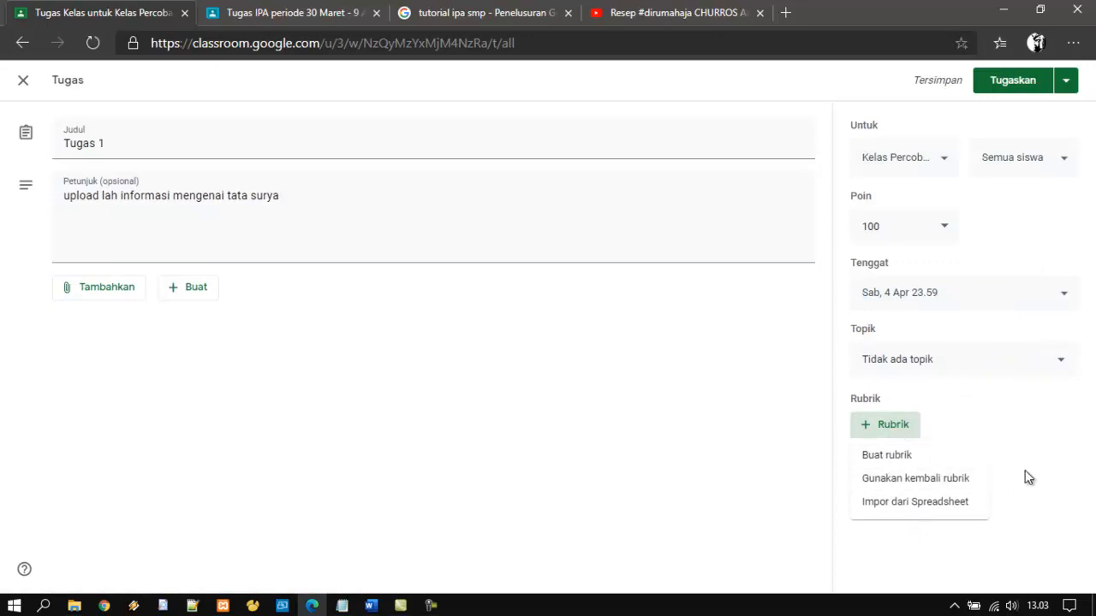
click(1007, 443)
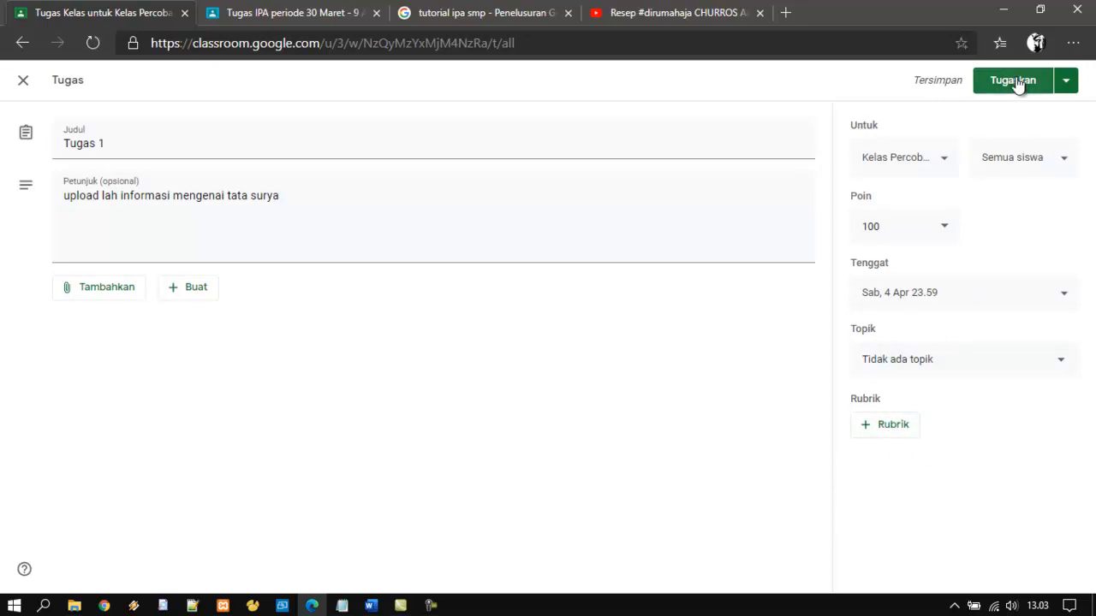
click(1018, 84)
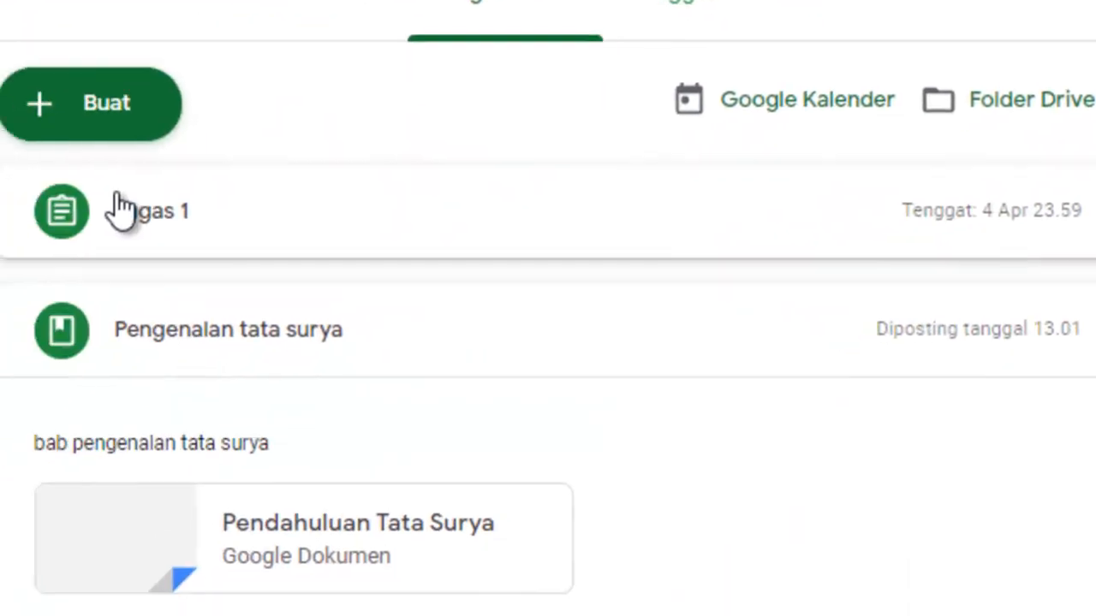
click(120, 210)
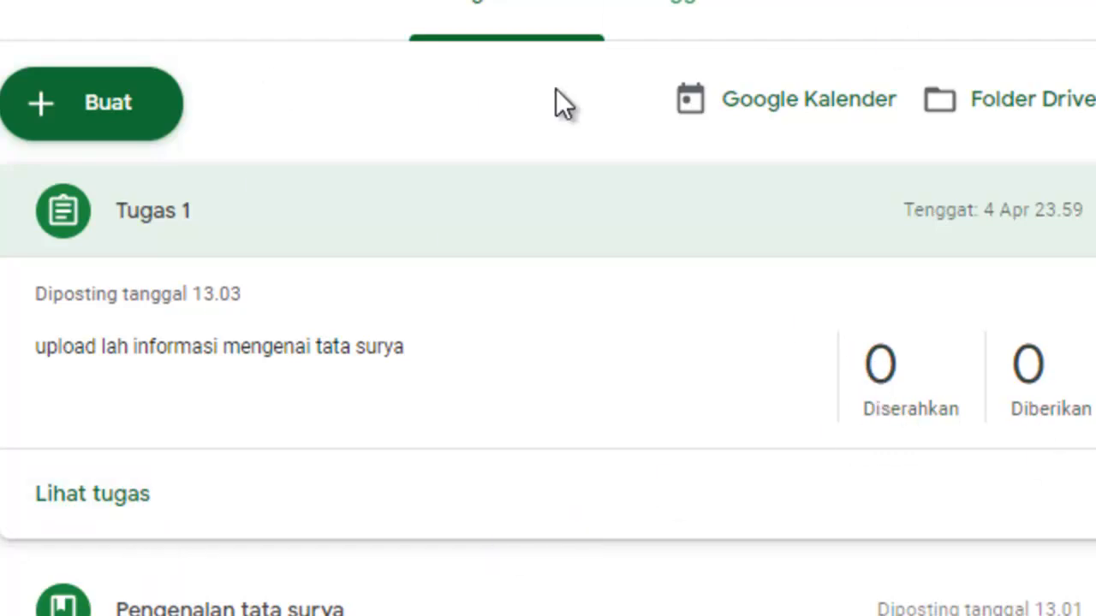
Step: Create a quiz assignment titled "UAS TATA SURYA"
click(113, 122)
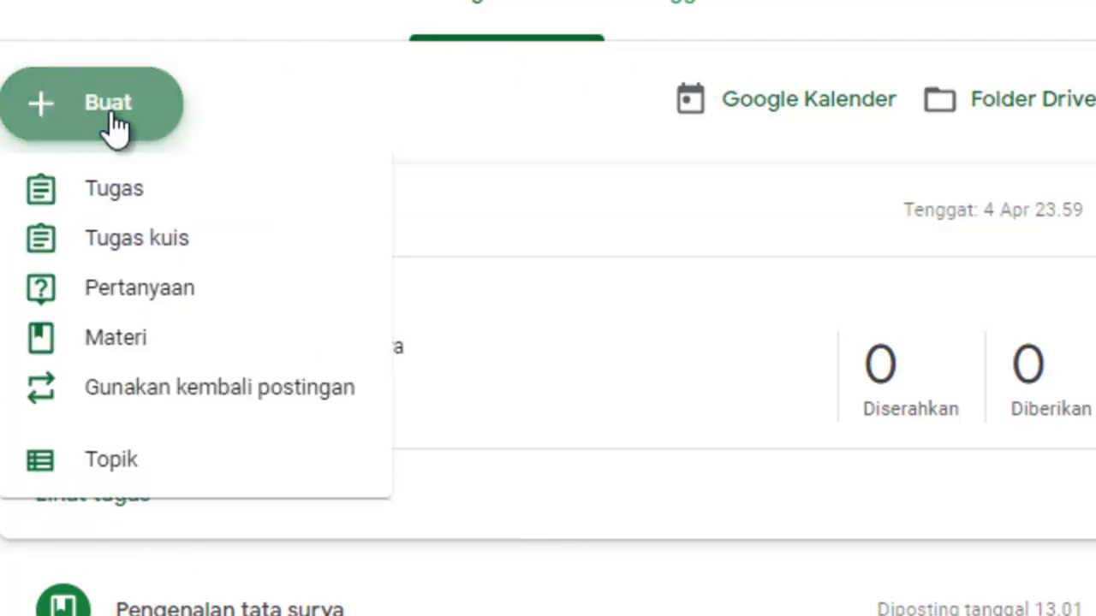
click(212, 251)
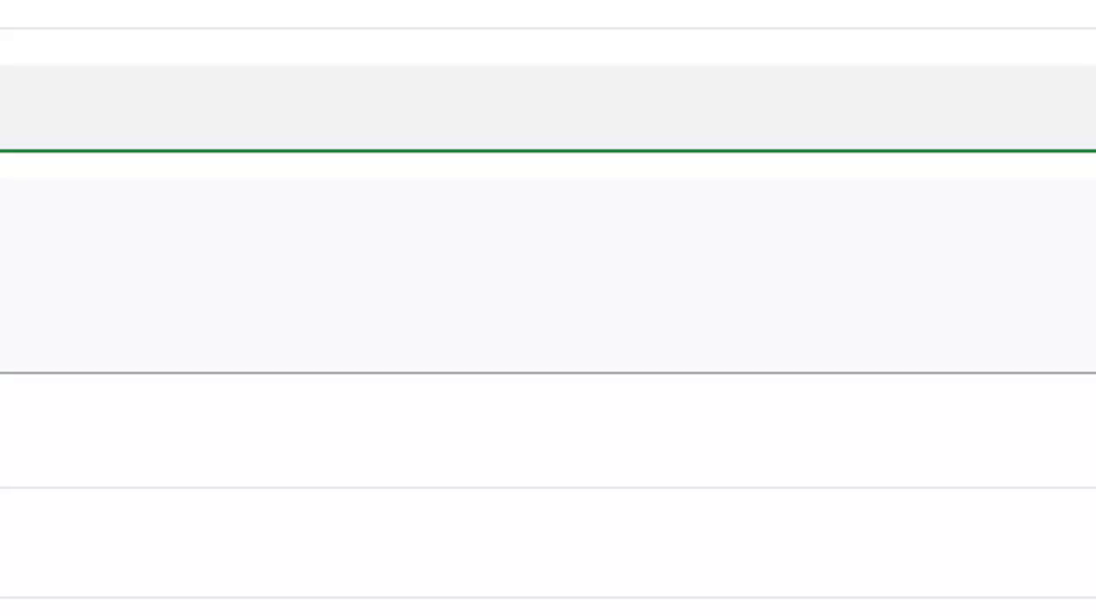
click(453, 207)
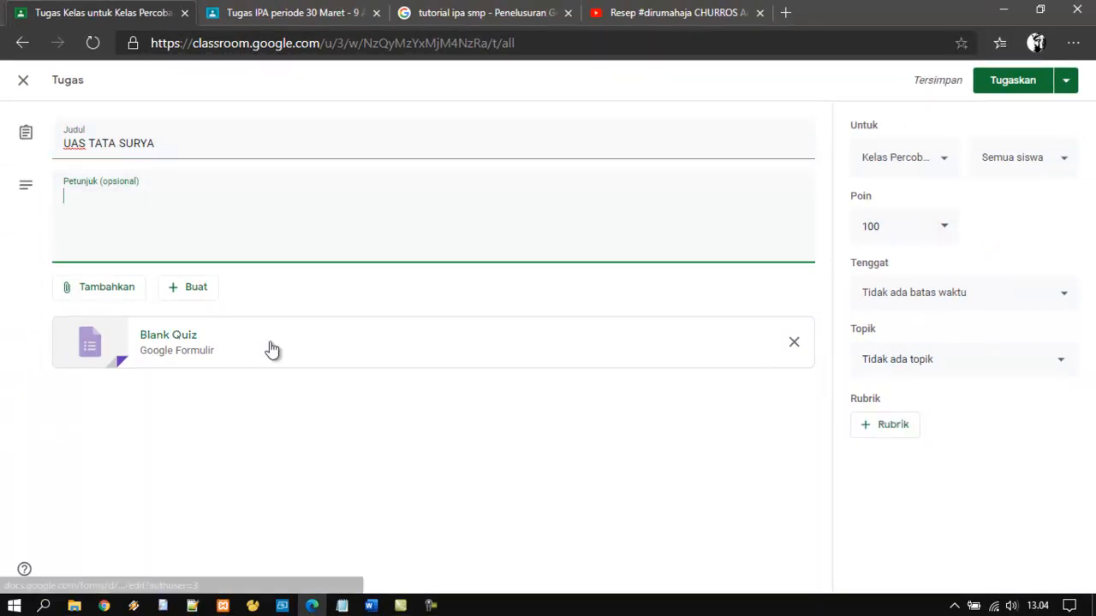
Step: Open the attached Blank Quiz form in Google Forms and change its title to "UAS TATA SURYA"
click(180, 351)
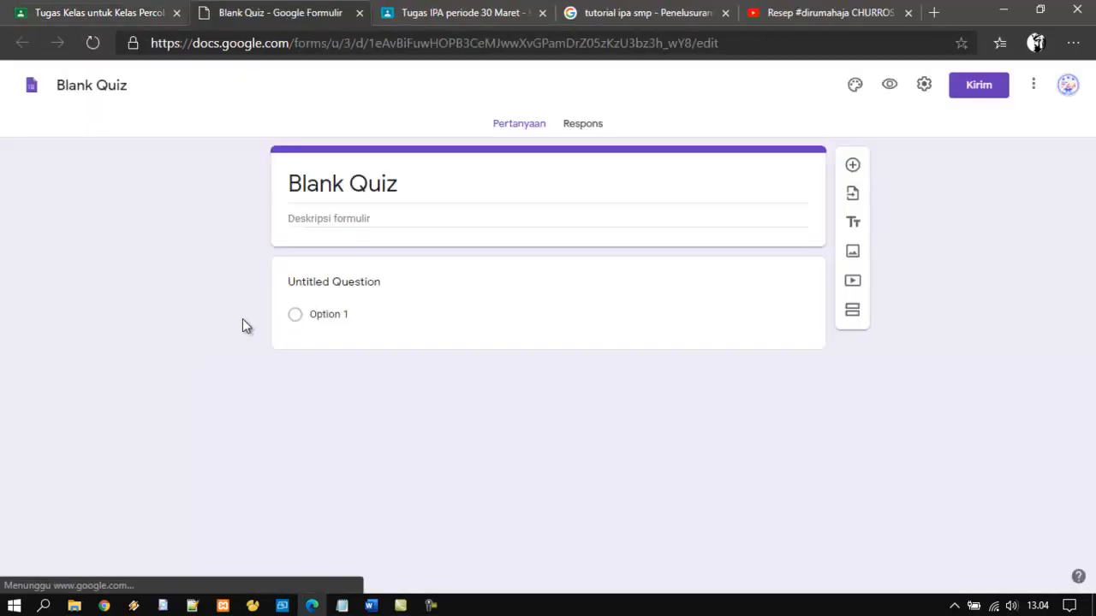
drag(404, 181, 302, 187)
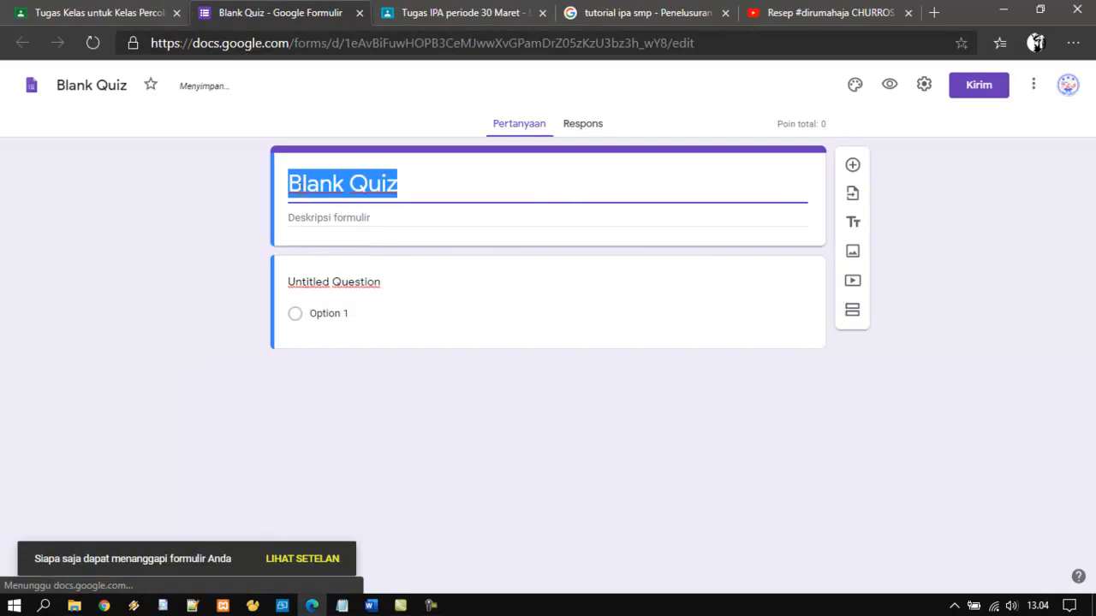
text(UAS TATA SURYA)
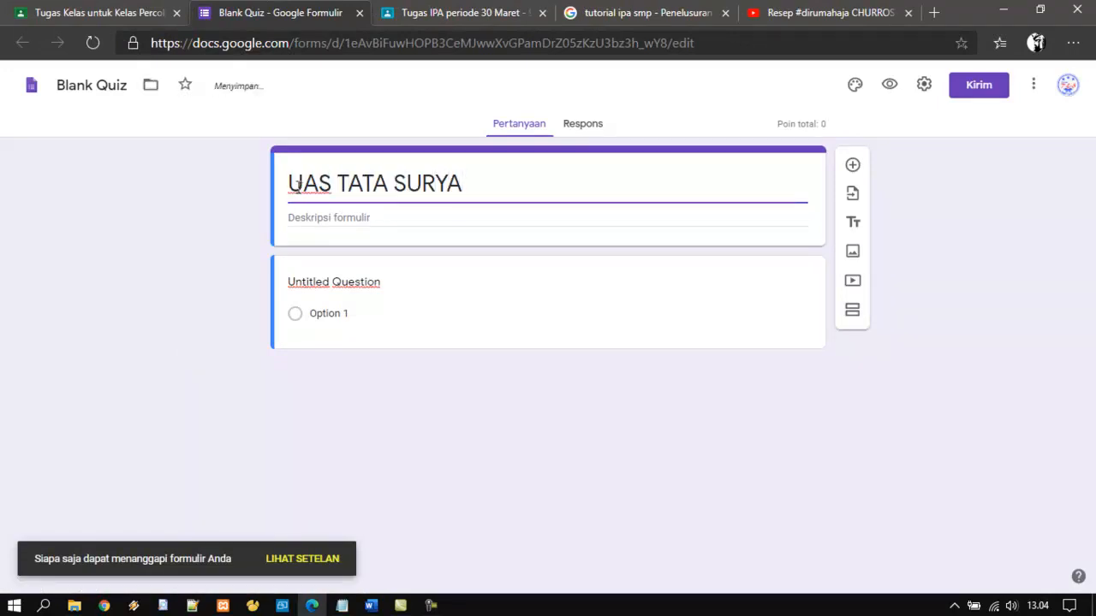
click(213, 355)
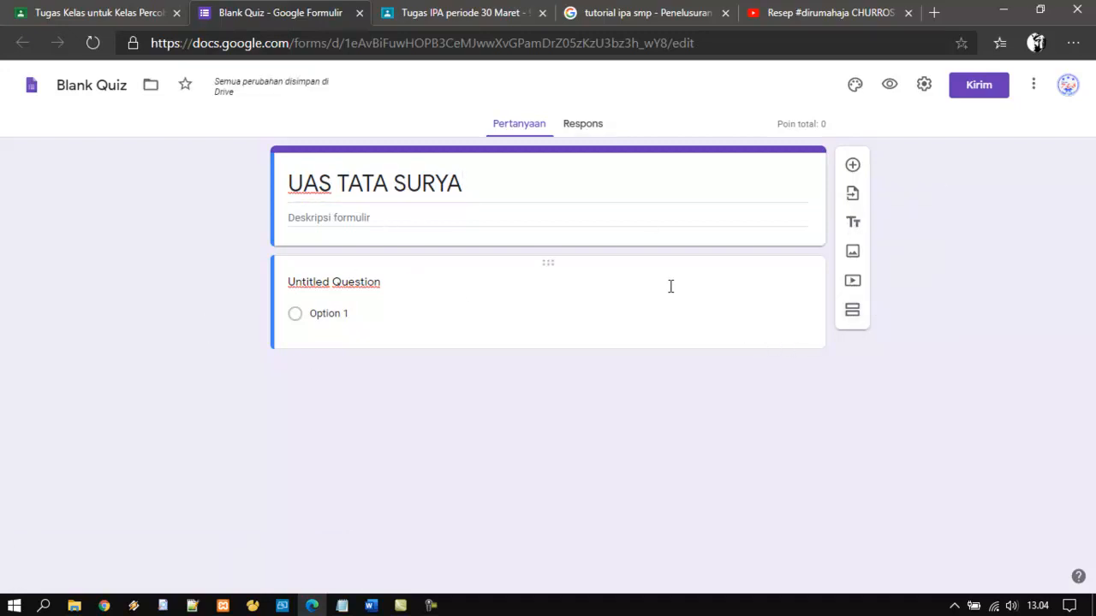
Step: Add a short-answer question (Jawaban singkat) reading "Nama Lengkap" to the quiz and make it required
click(851, 164)
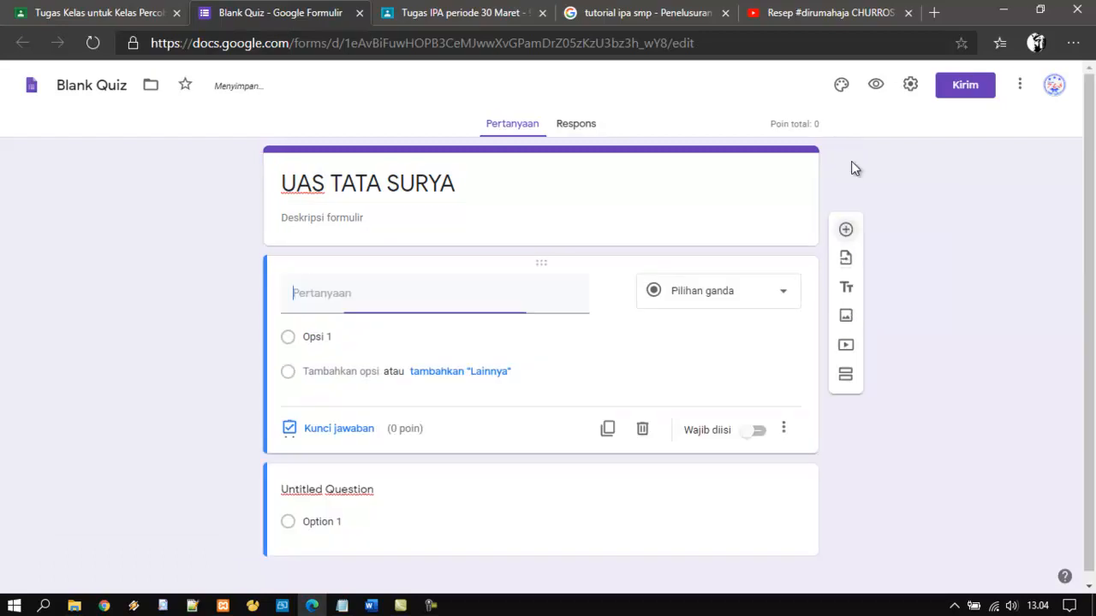
click(719, 300)
click(701, 164)
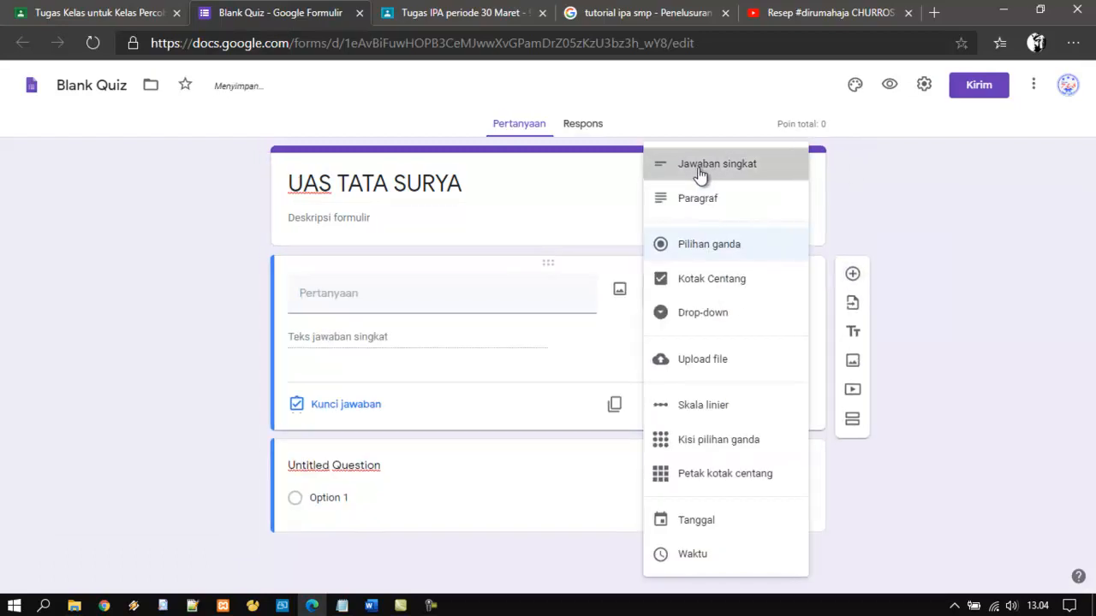
click(400, 292)
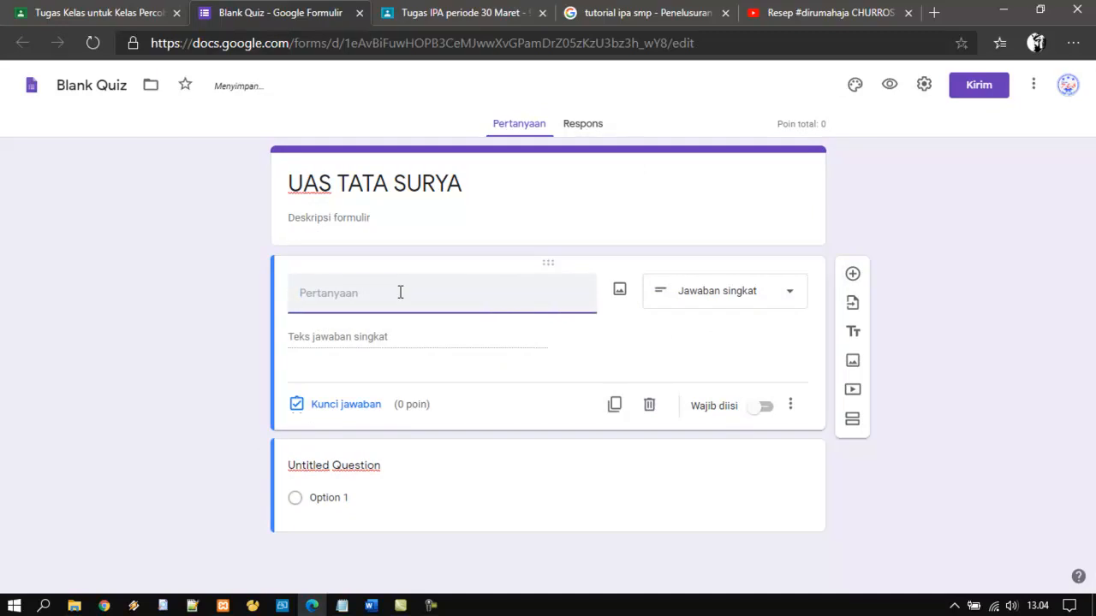
text(Nama Lengkap)
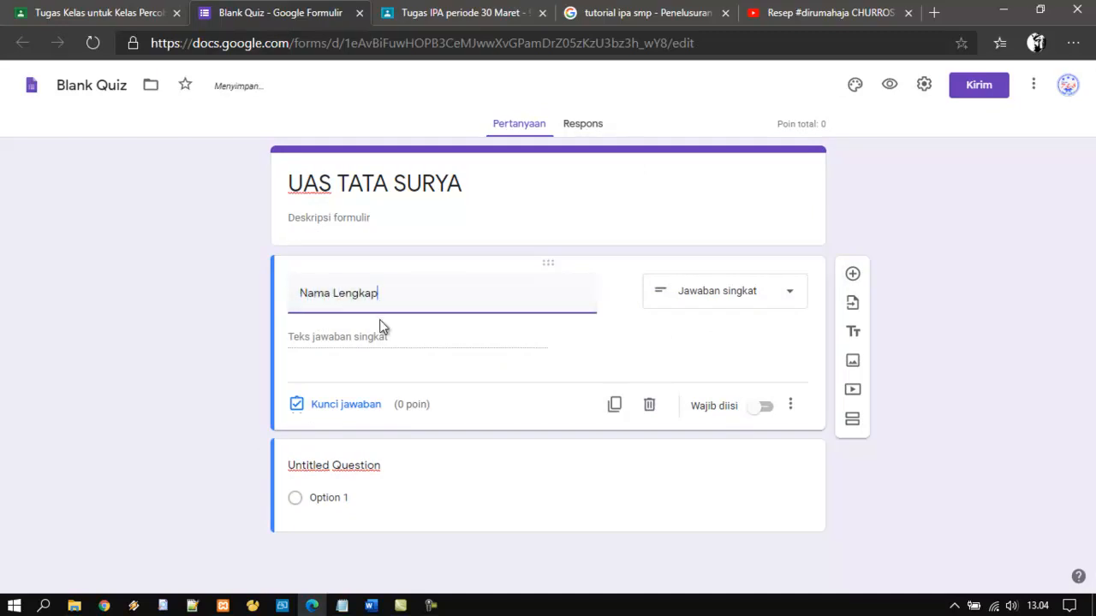
click(764, 407)
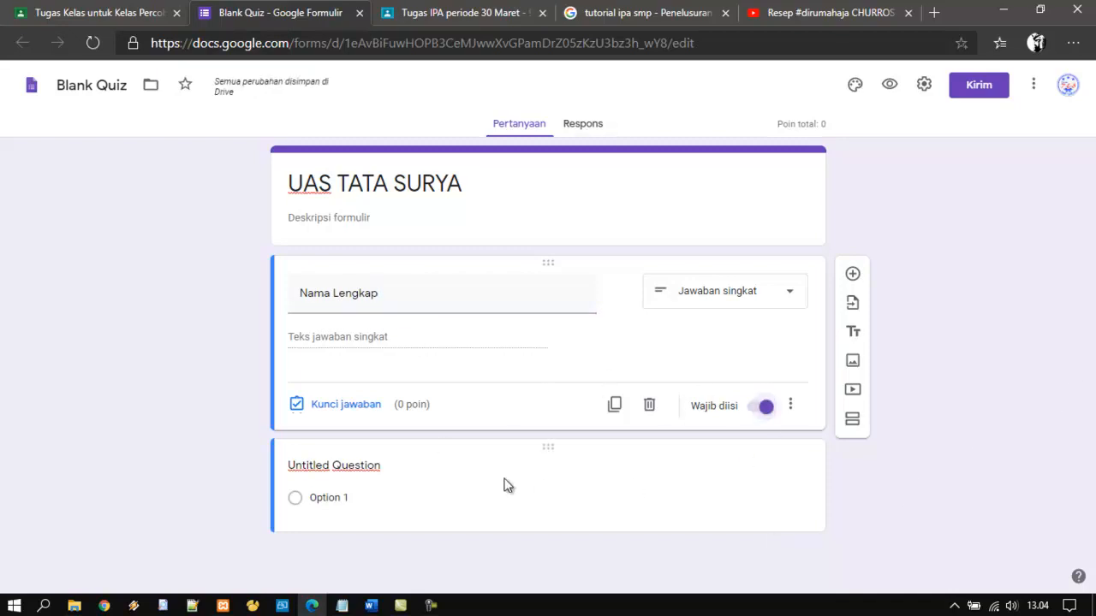
Step: Replace the untitled multiple-choice question's text with "1. Nama planet terdekat dengan matahari"
click(362, 464)
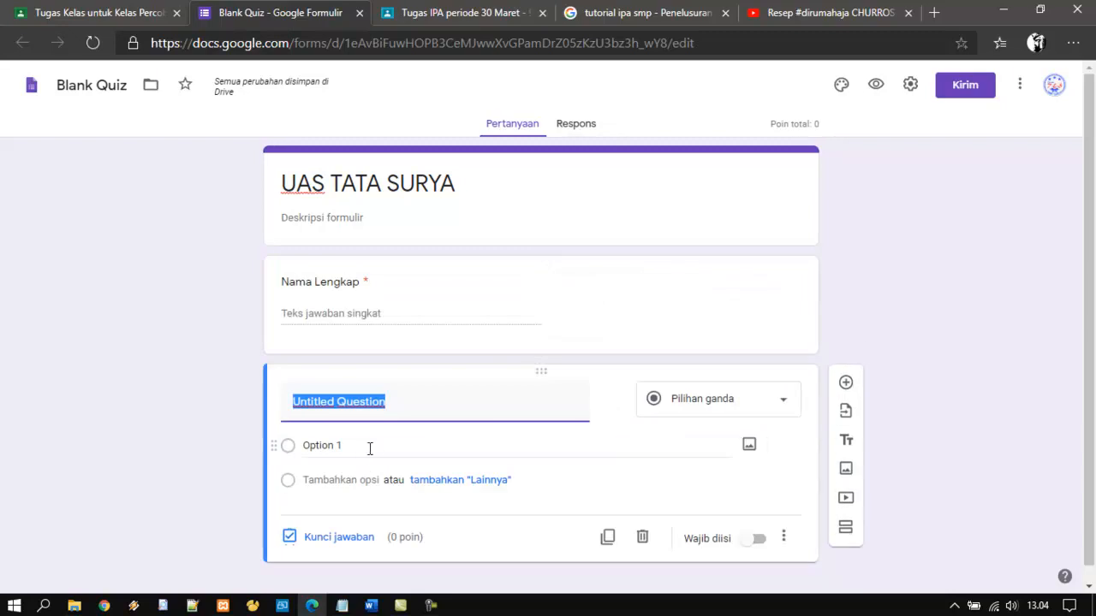
text(1.)
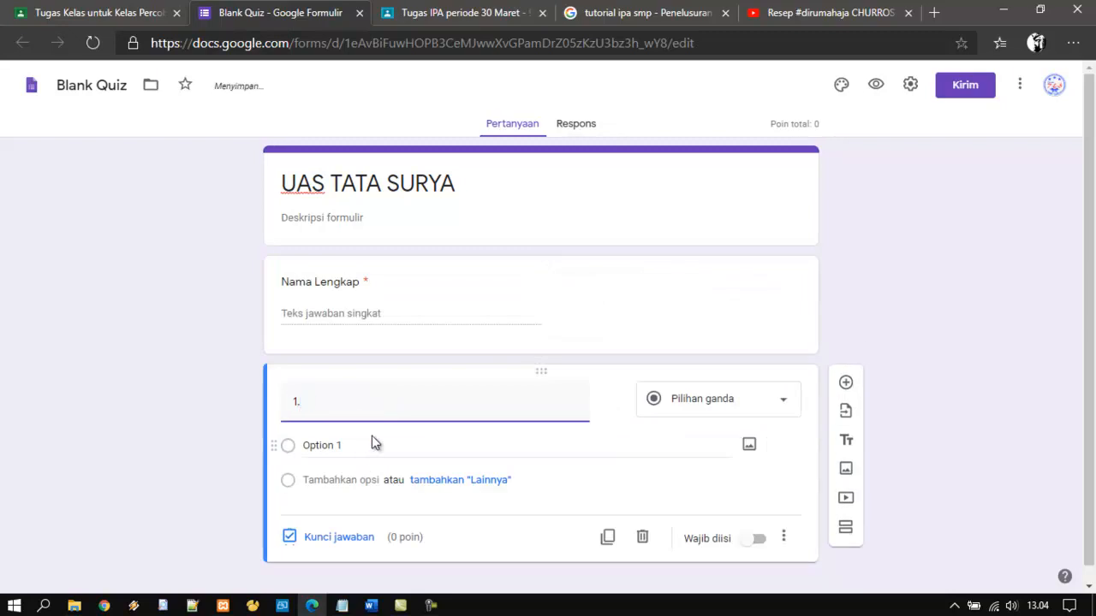
text( Nama planet)
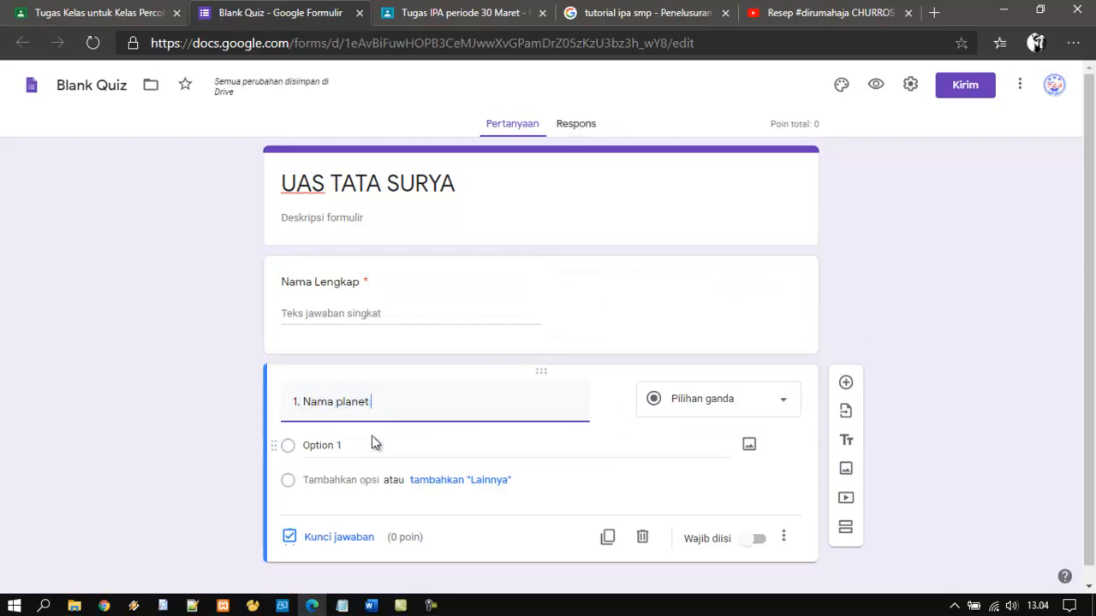
text( terd)
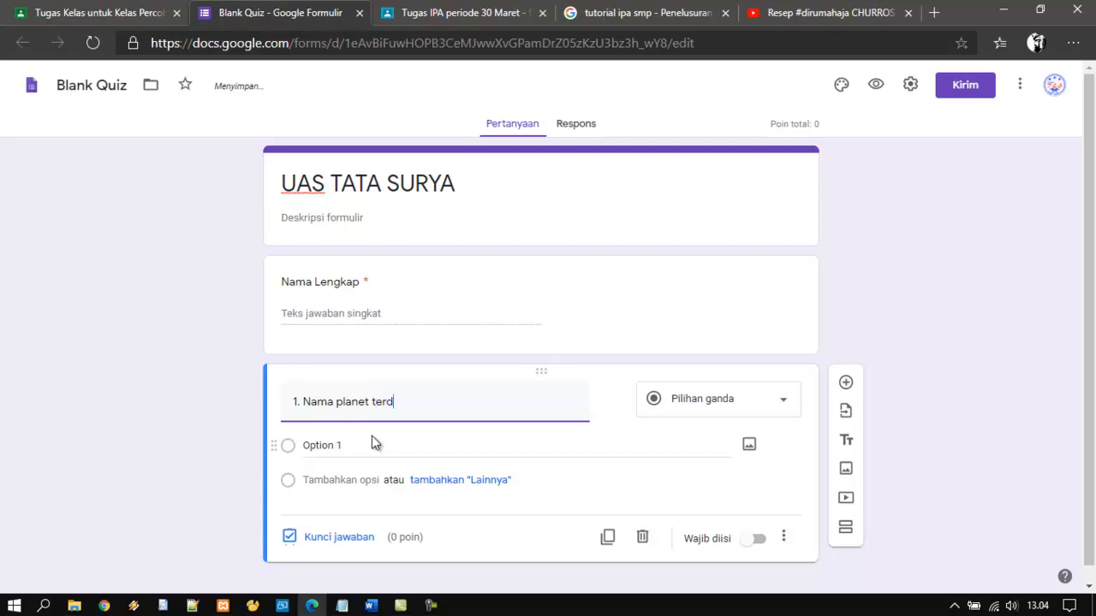
text(ekat dengan mata)
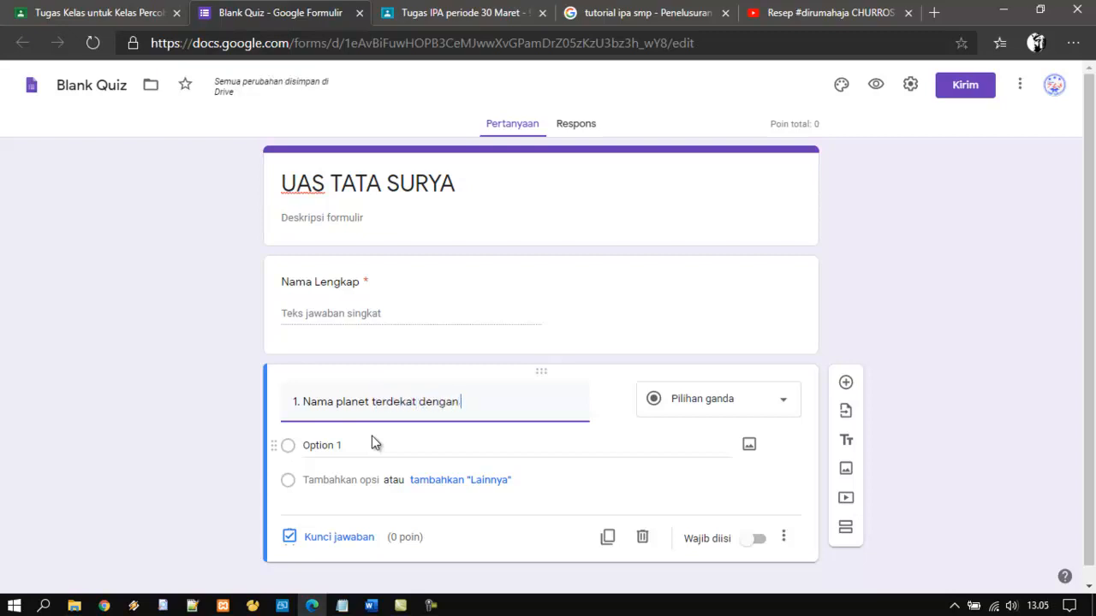
text(hari)
Step: Enter "merkurius", "venus" and "bumi" as answer options for the planet question
click(372, 446)
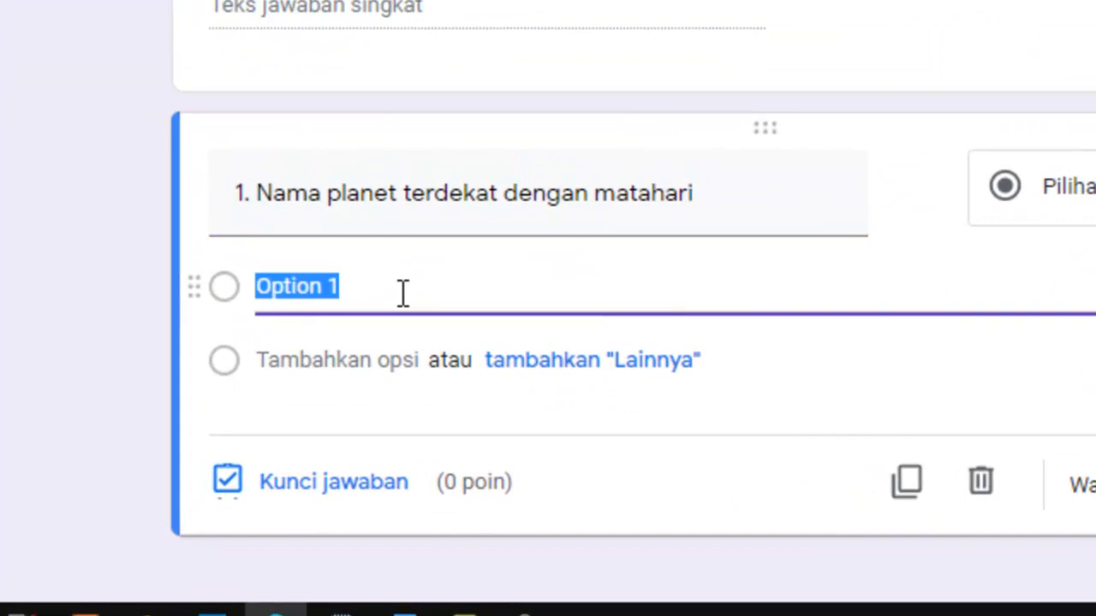
text(merkurius)
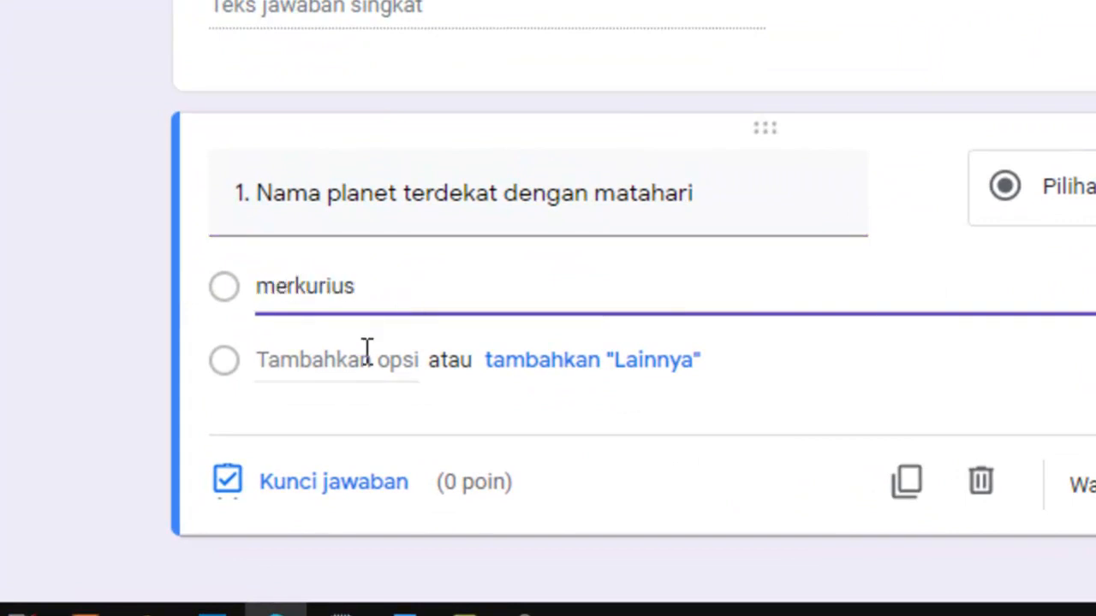
click(363, 360)
text(venus)
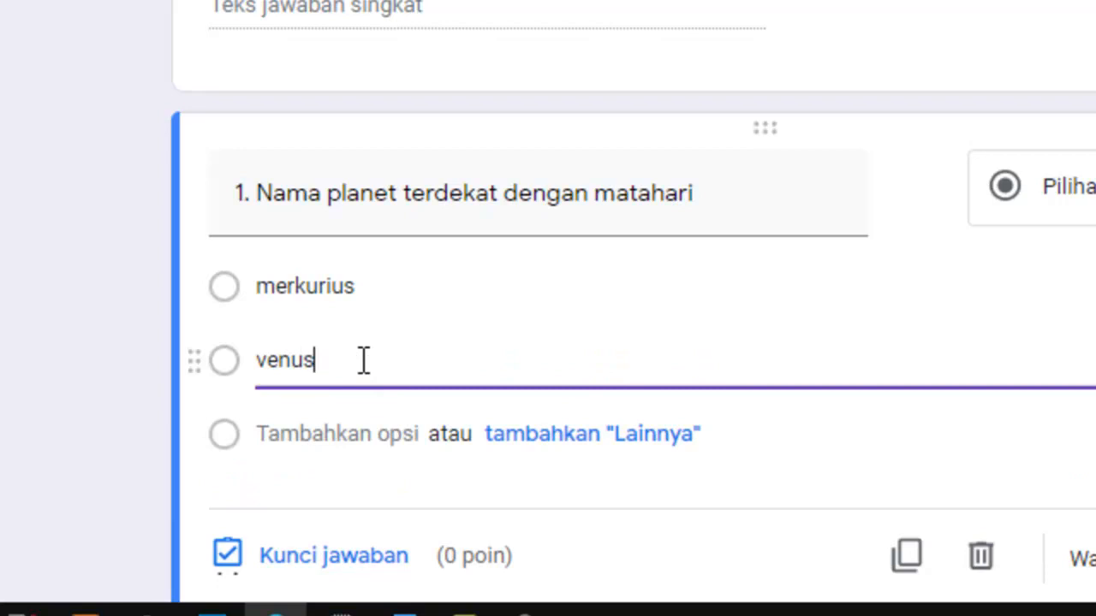
click(343, 426)
text(bumi)
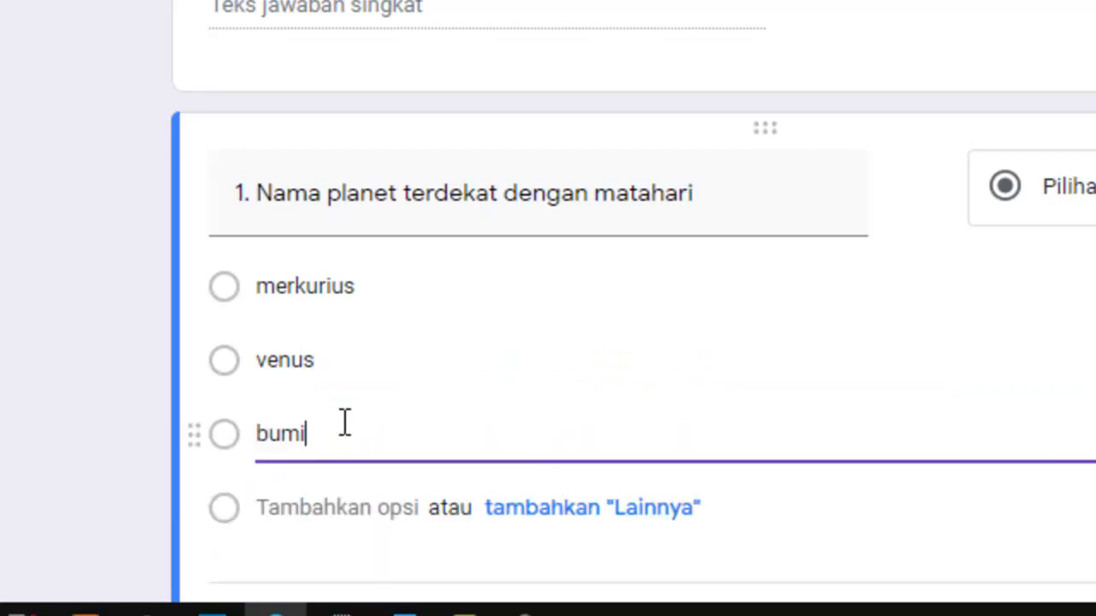
Step: Add "mars" as the fourth answer option of the planet question and make the question required
click(334, 510)
text(mars)
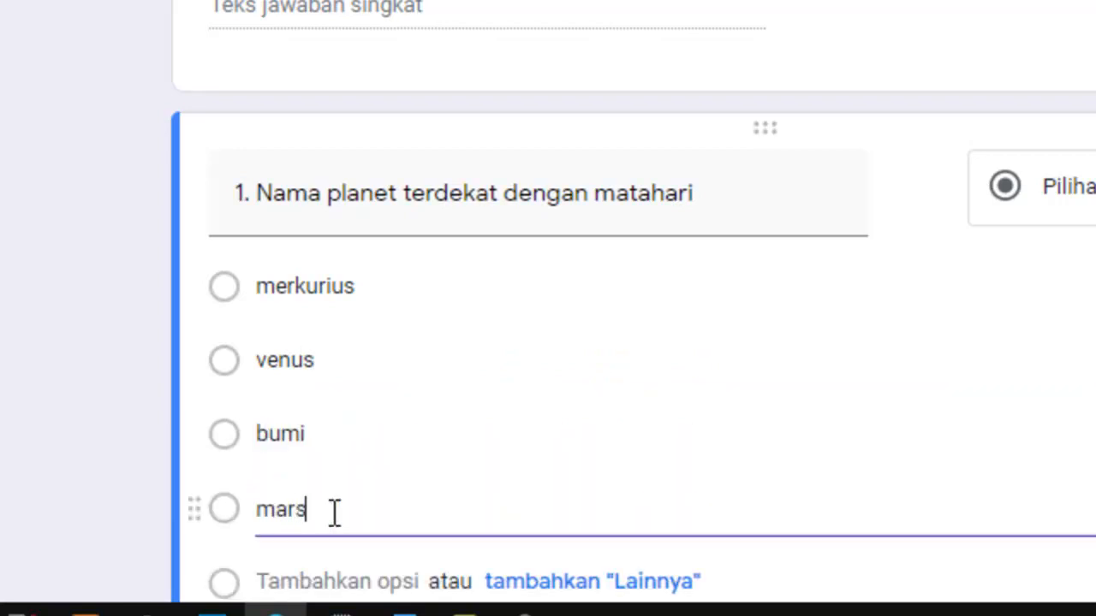
scroll(335, 509, down, 3)
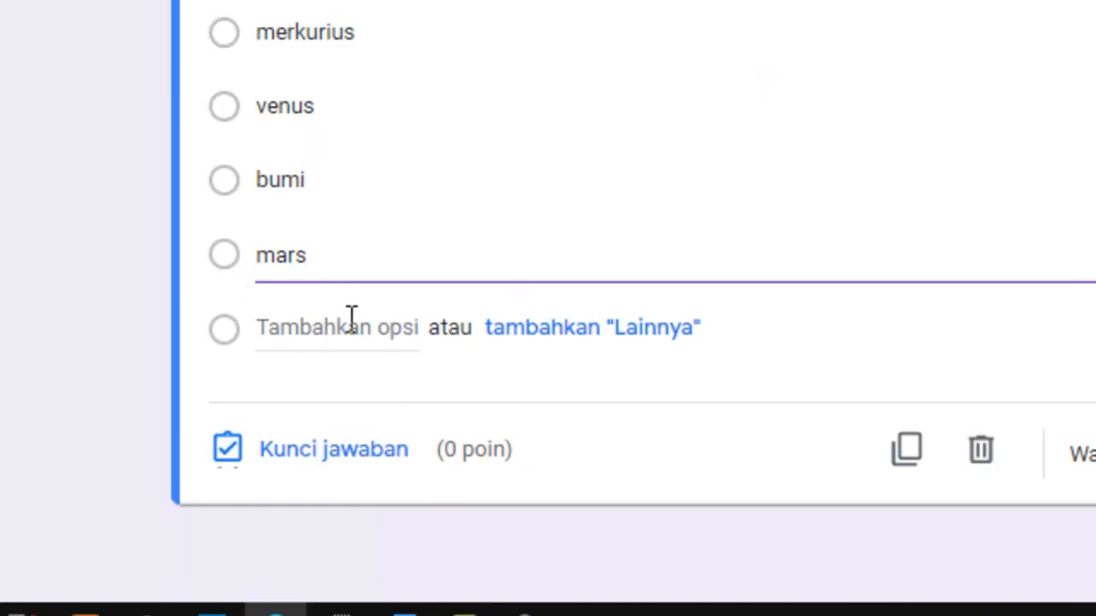
click(126, 262)
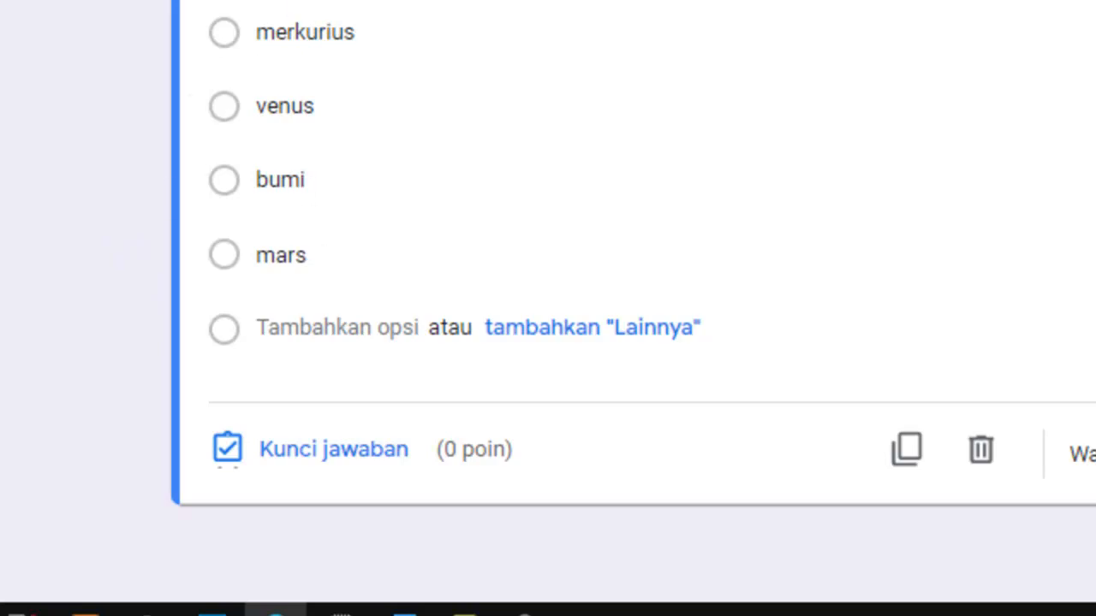
click(1095, 456)
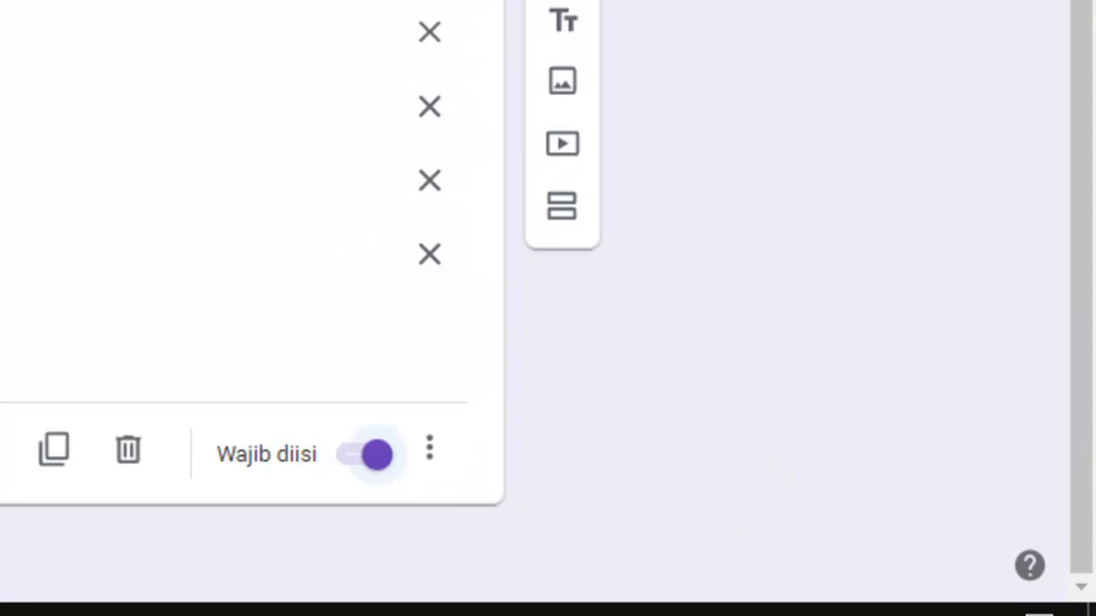
Step: Set the planet question's answer key to "merkurius" with a value of 10 points
click(110, 449)
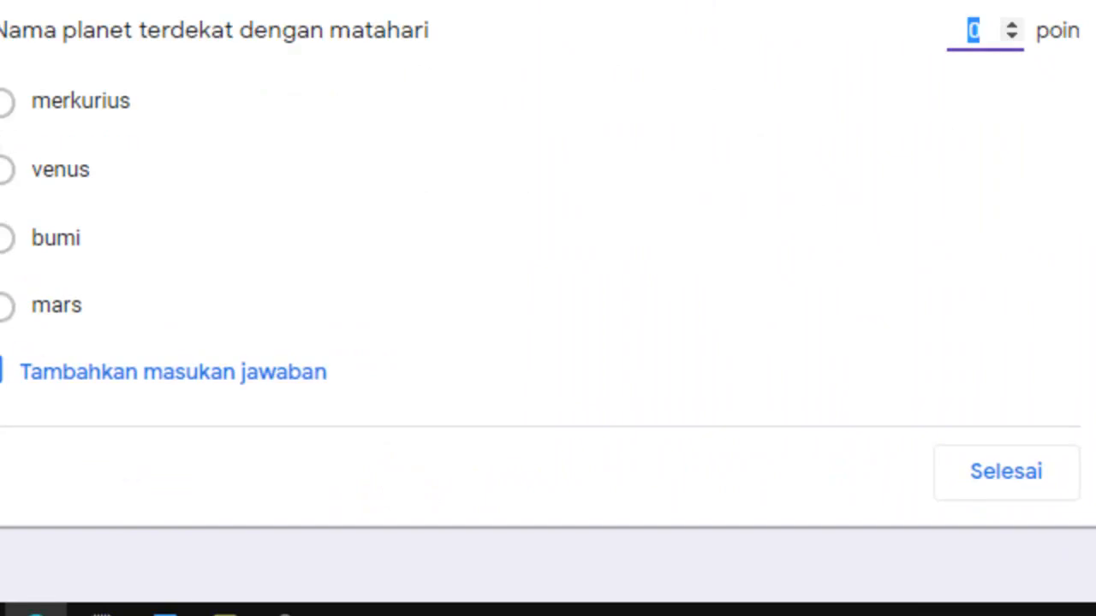
click(10, 120)
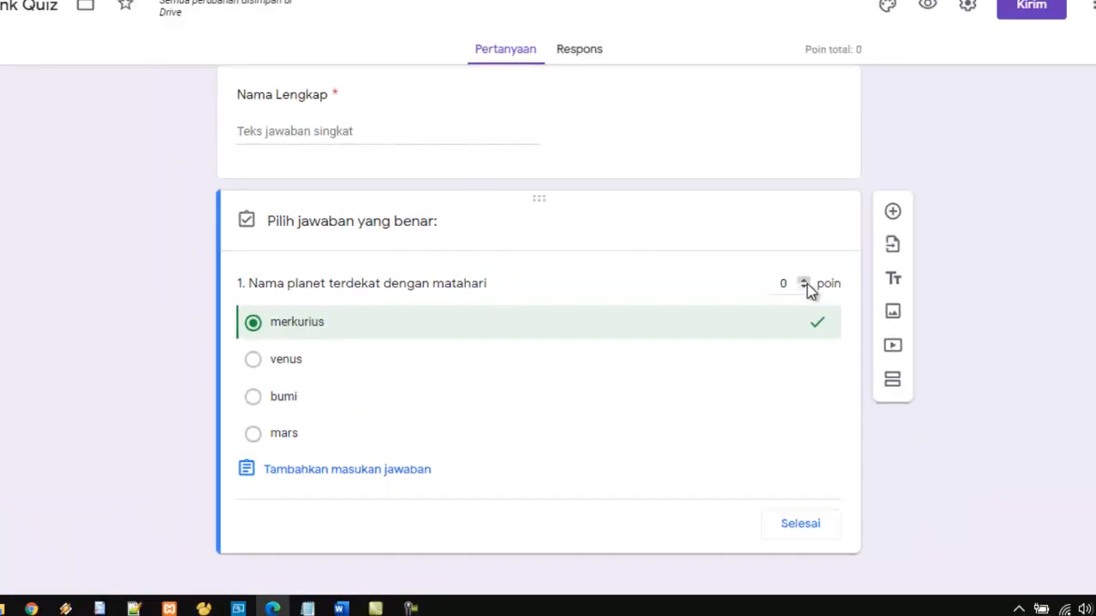
drag(984, 31, 921, 36)
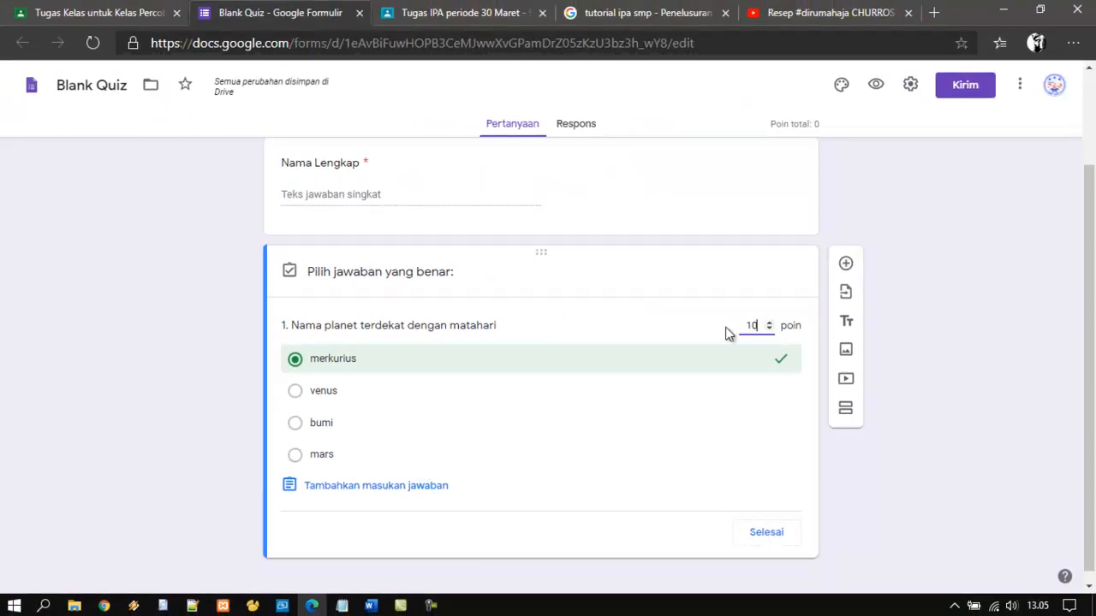
click(972, 447)
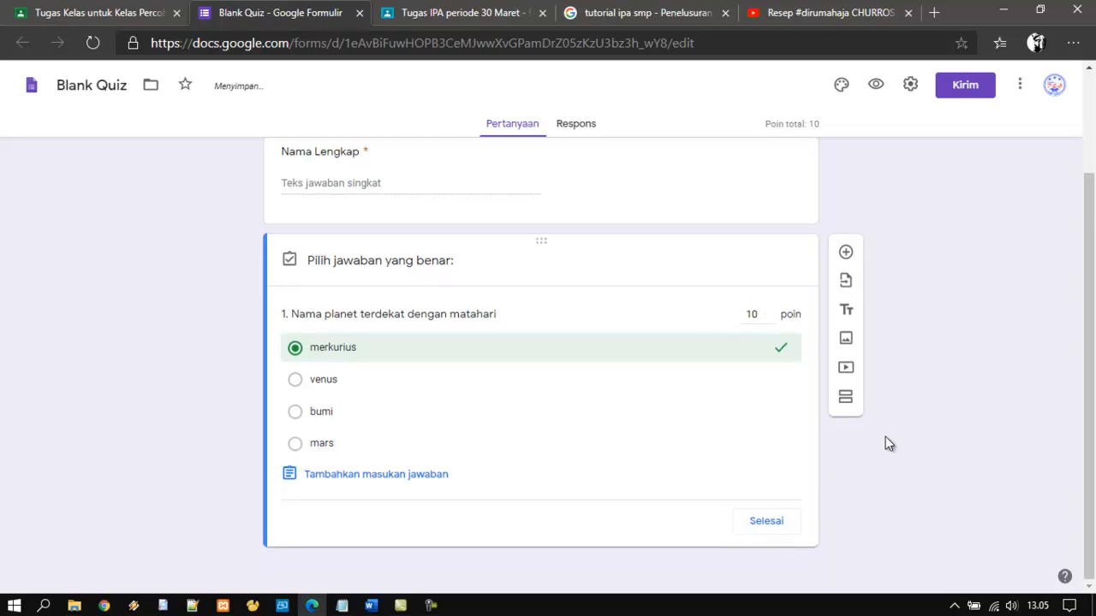
click(784, 531)
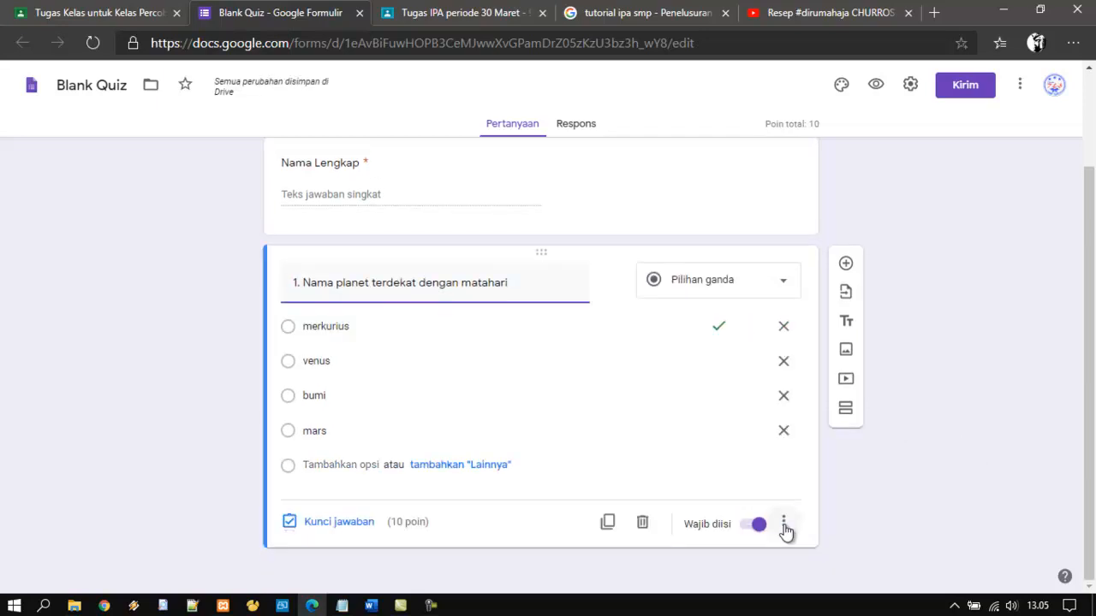
Step: Rename the form file from Blank Quiz to "UAS TATA SURYA"
scroll(831, 477, up, 3)
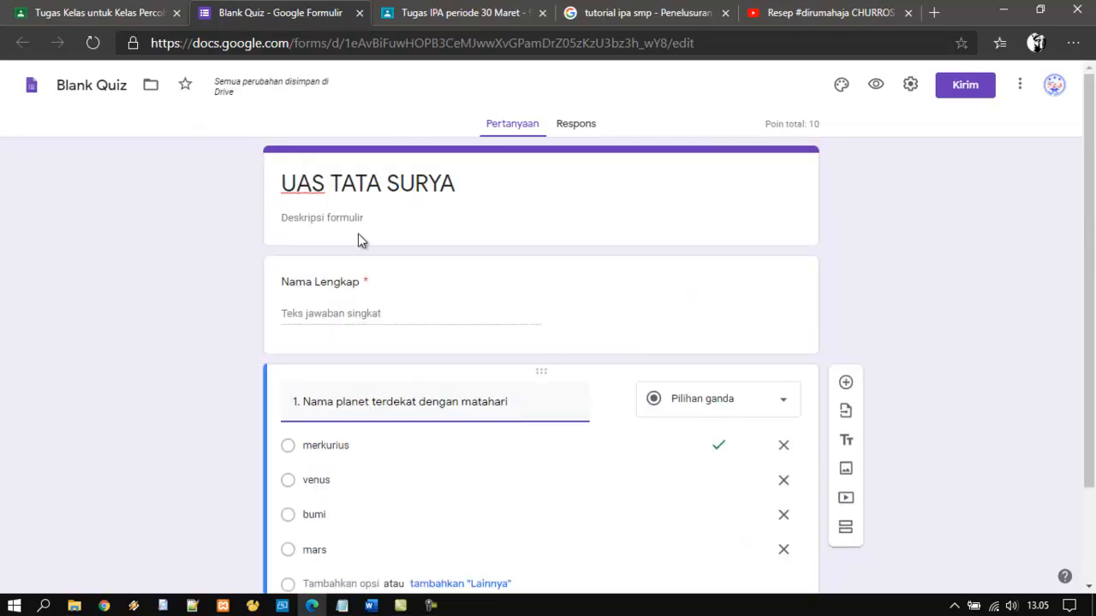
click(111, 87)
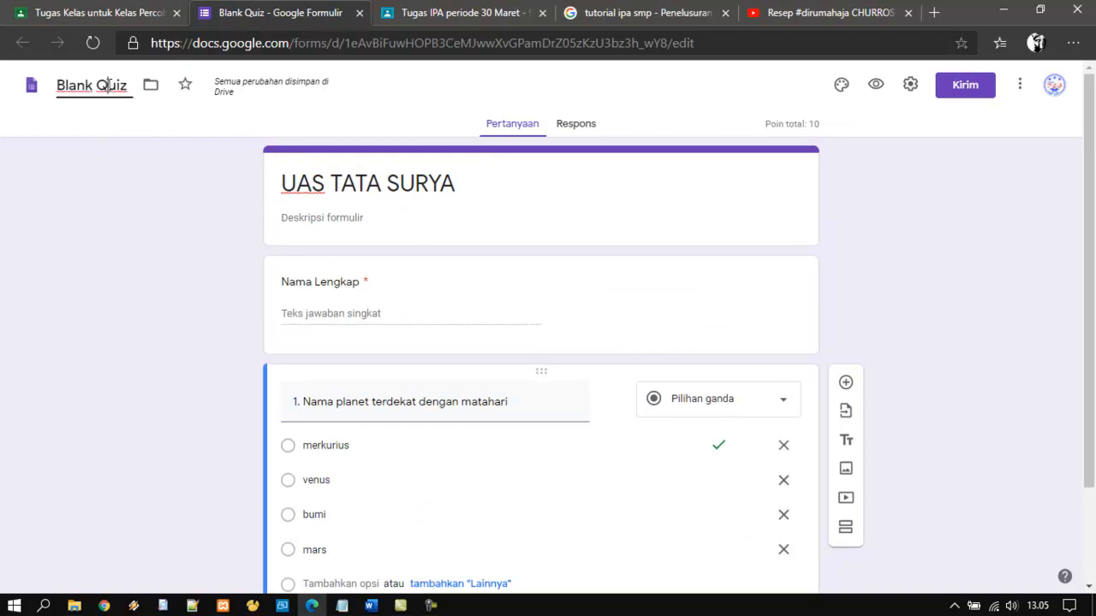
drag(135, 96, 49, 91)
text(UAS TATA SURYA)
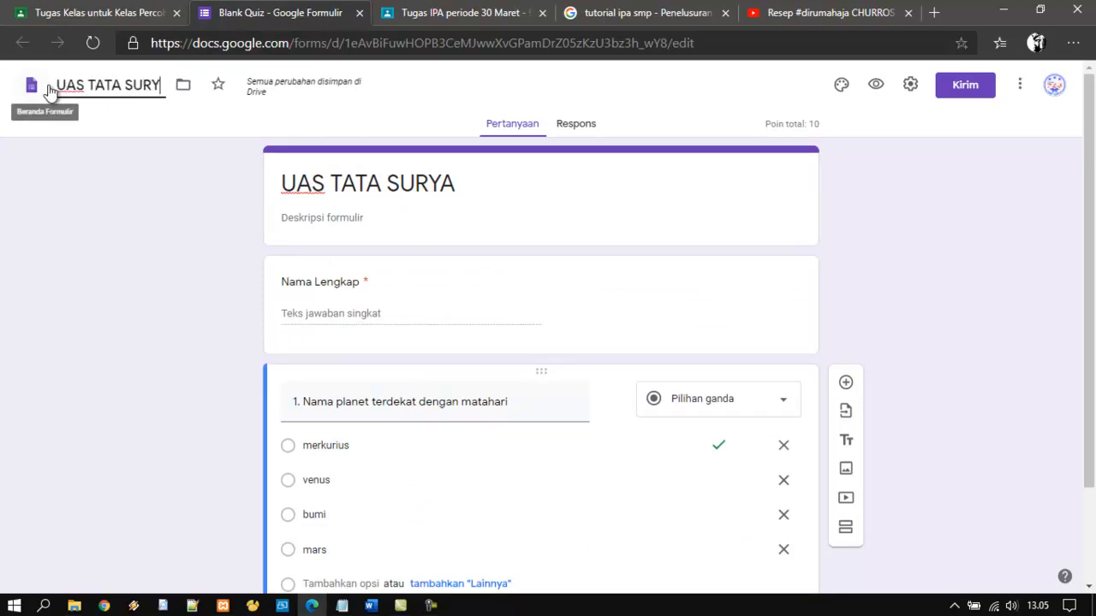
click(113, 228)
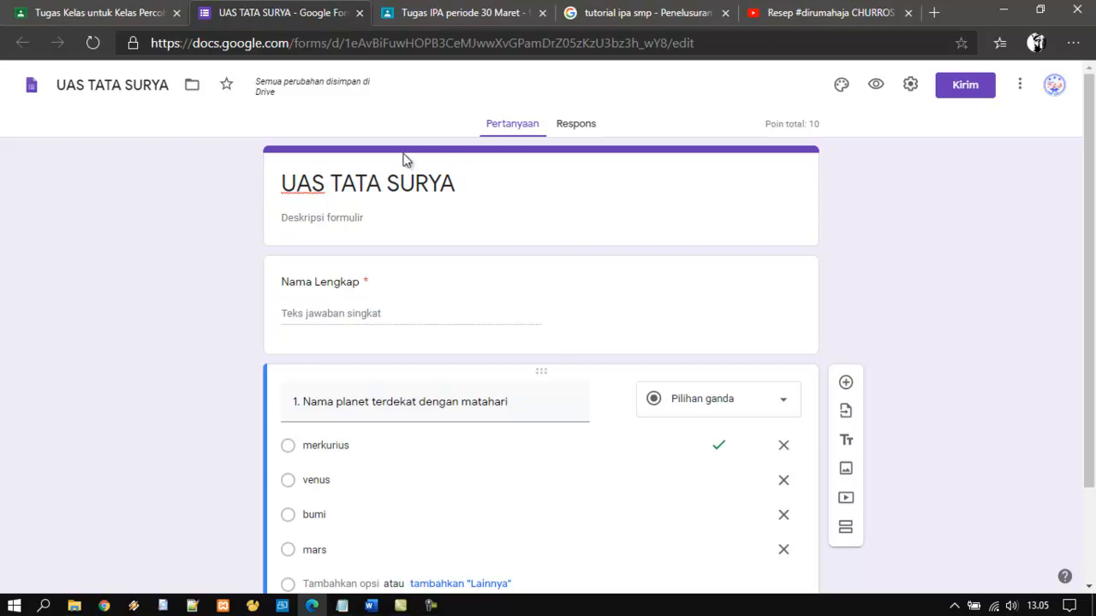
Step: Close the form and post the UAS TATA SURYA quiz assignment to the class in Google Classroom
click(359, 12)
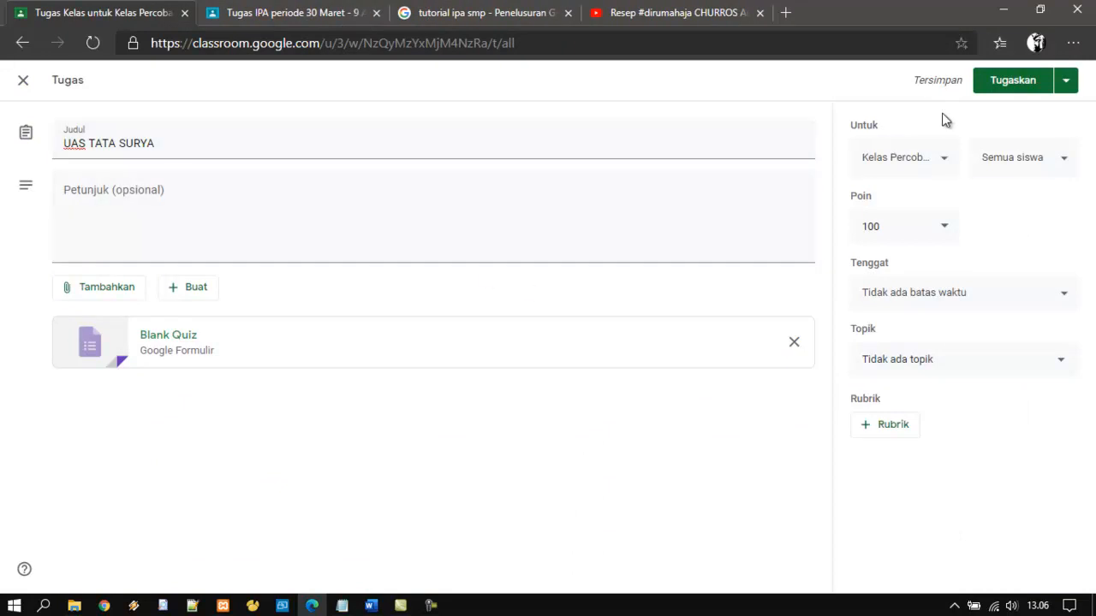
click(998, 86)
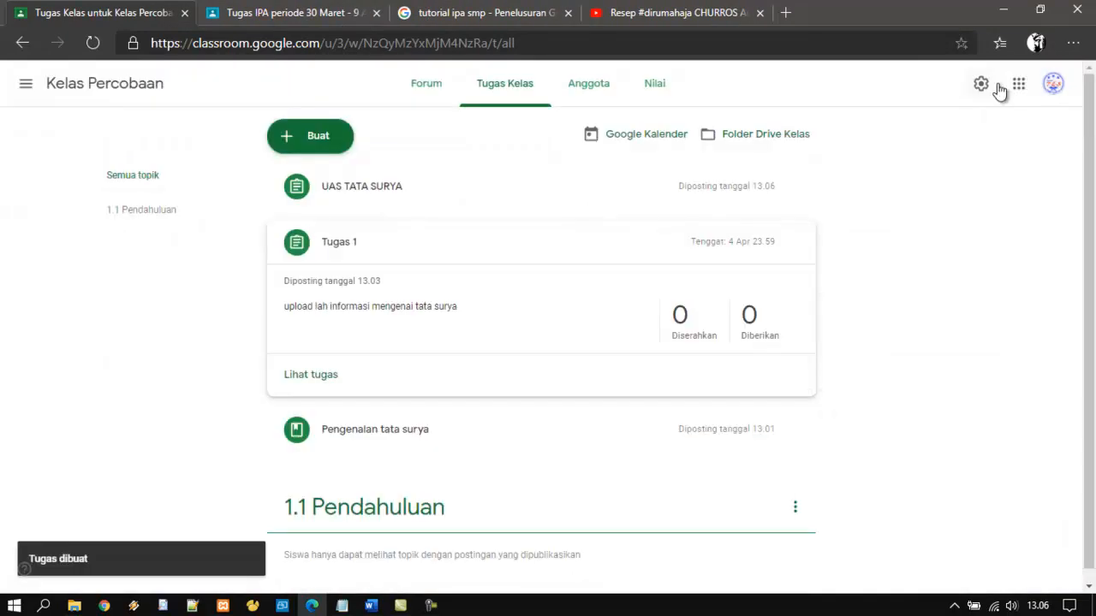
Step: Open the posted UAS TATA SURYA assignment and preview its attached form as respondents see it
click(336, 195)
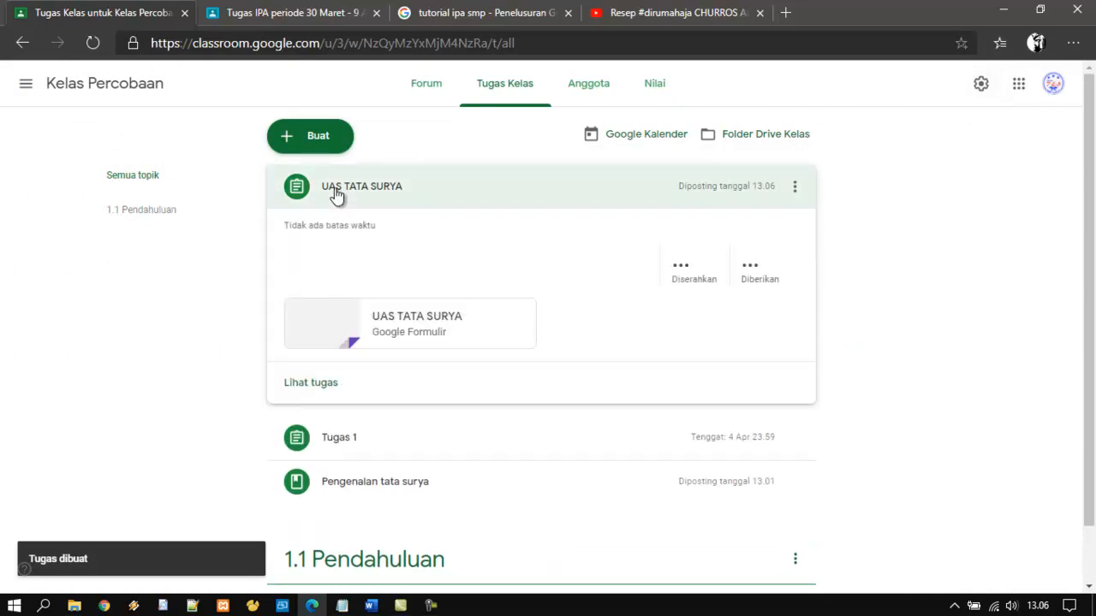
click(284, 387)
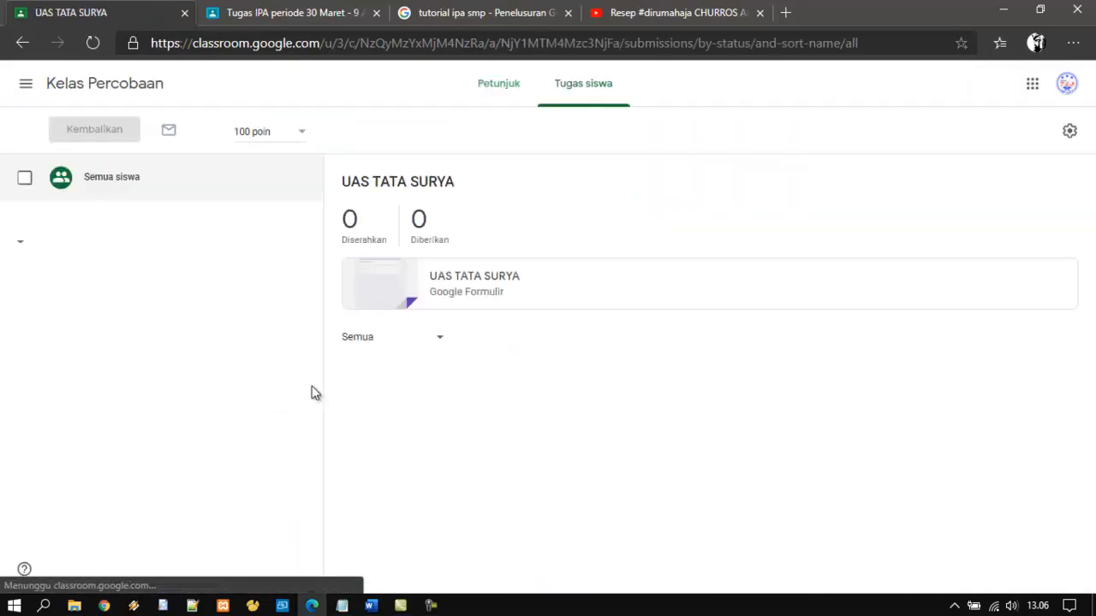
click(442, 278)
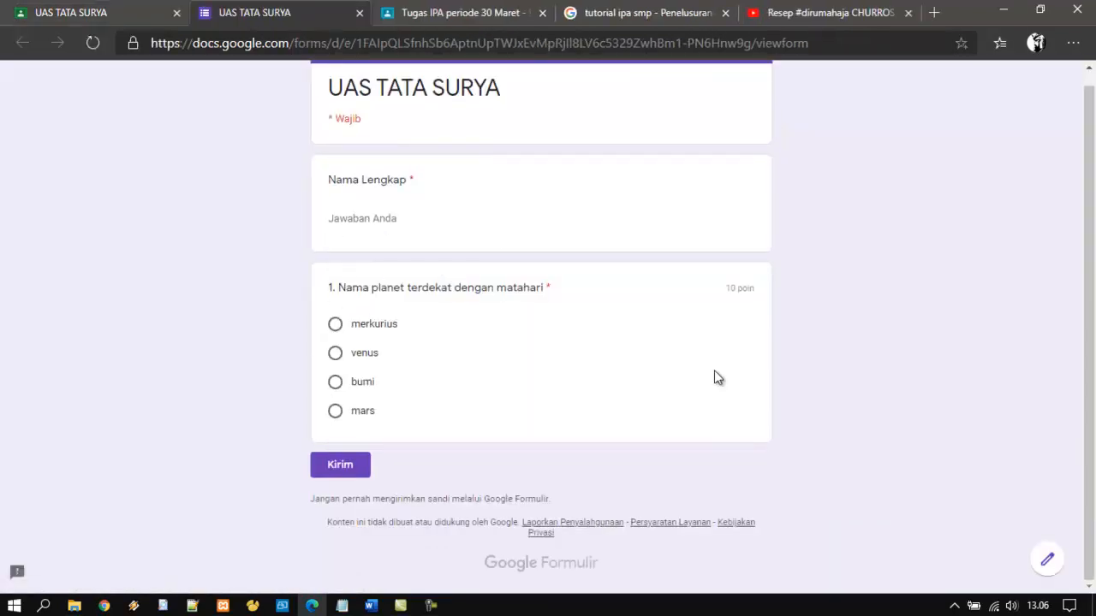
scroll(635, 417, up, 1)
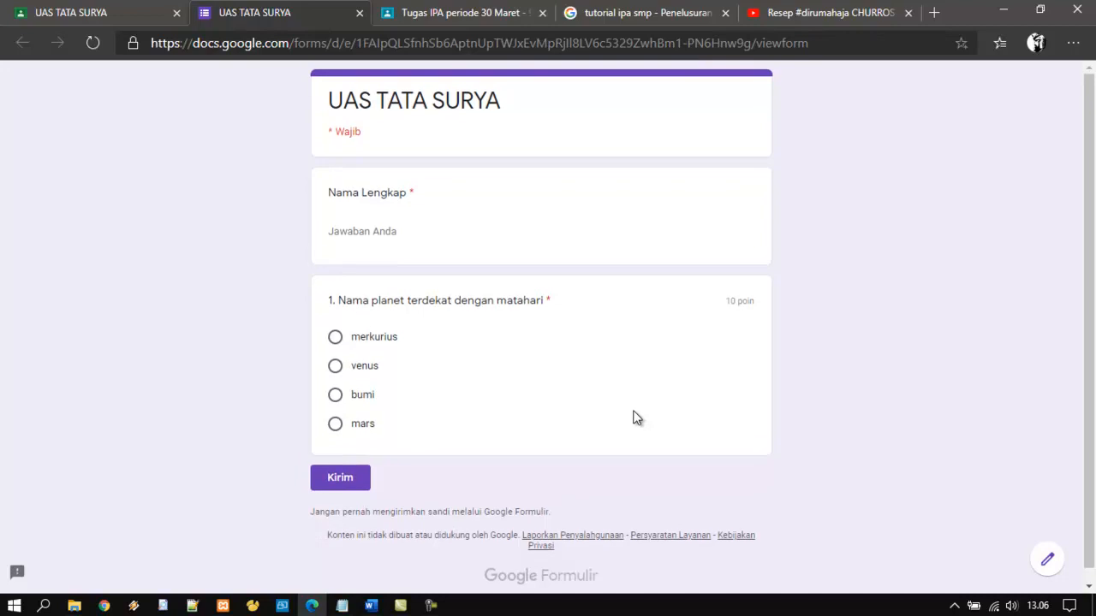
click(360, 12)
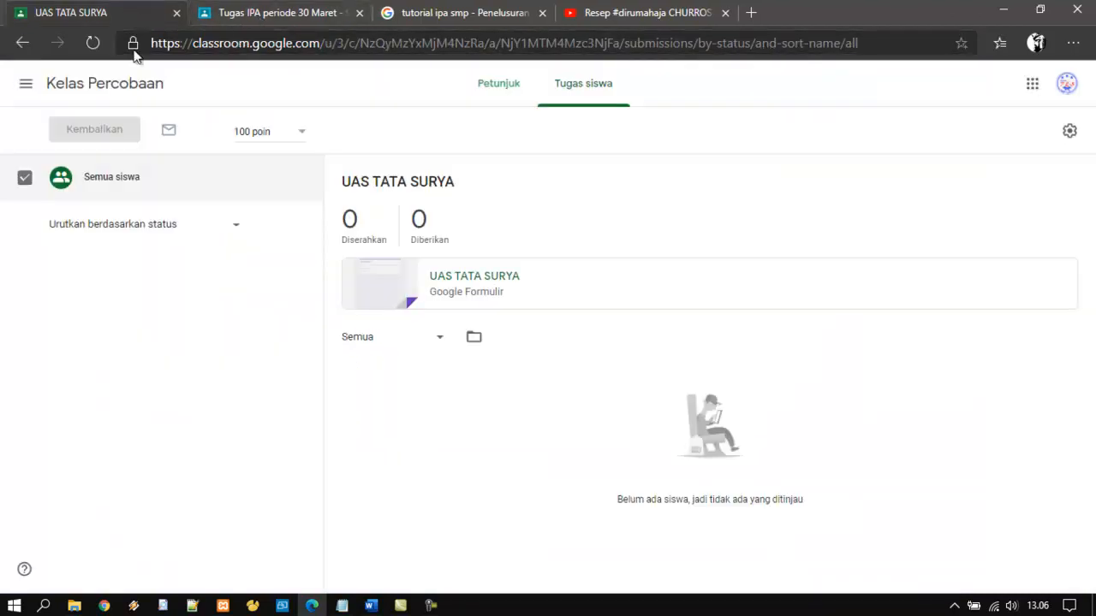
Step: Start a new question (Pertanyaan) in the classwork of Kelas Percobaan with the text "Planet Terbesar"
click(26, 83)
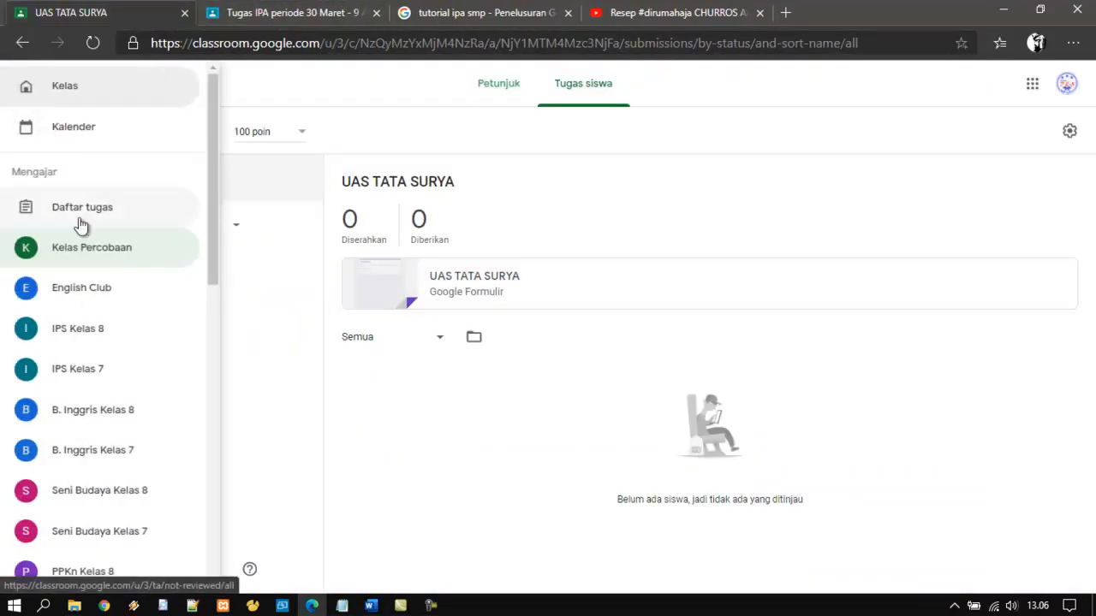
click(92, 250)
click(507, 79)
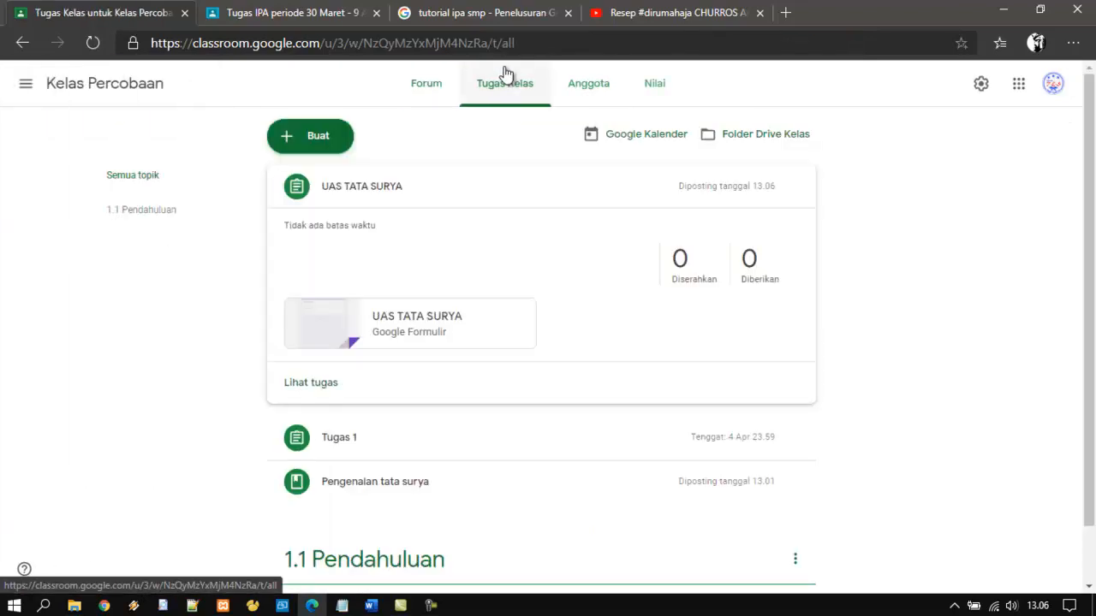
click(310, 135)
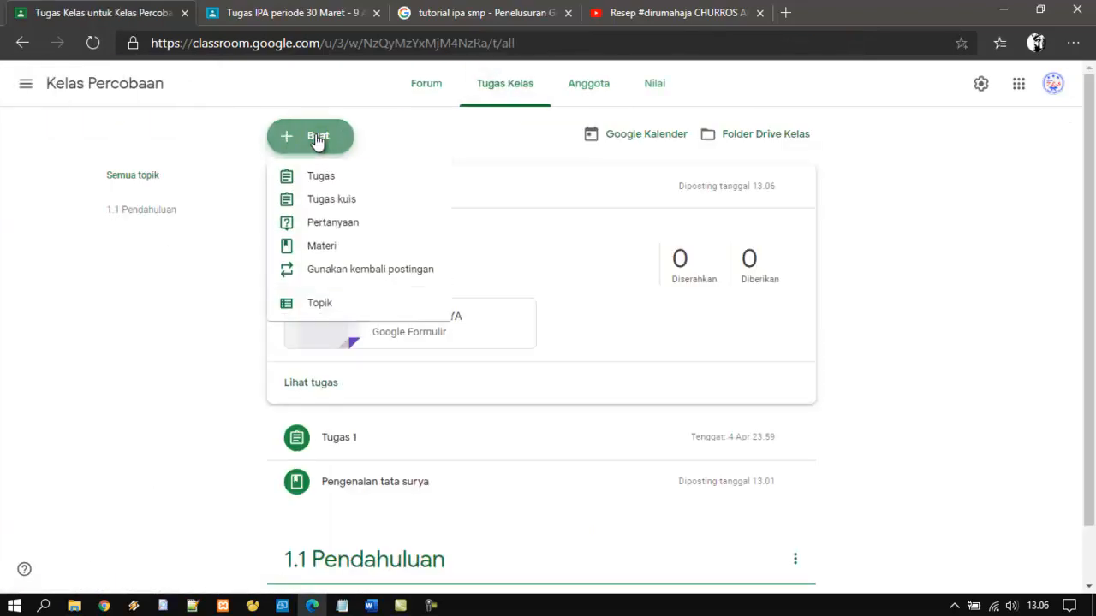
click(384, 234)
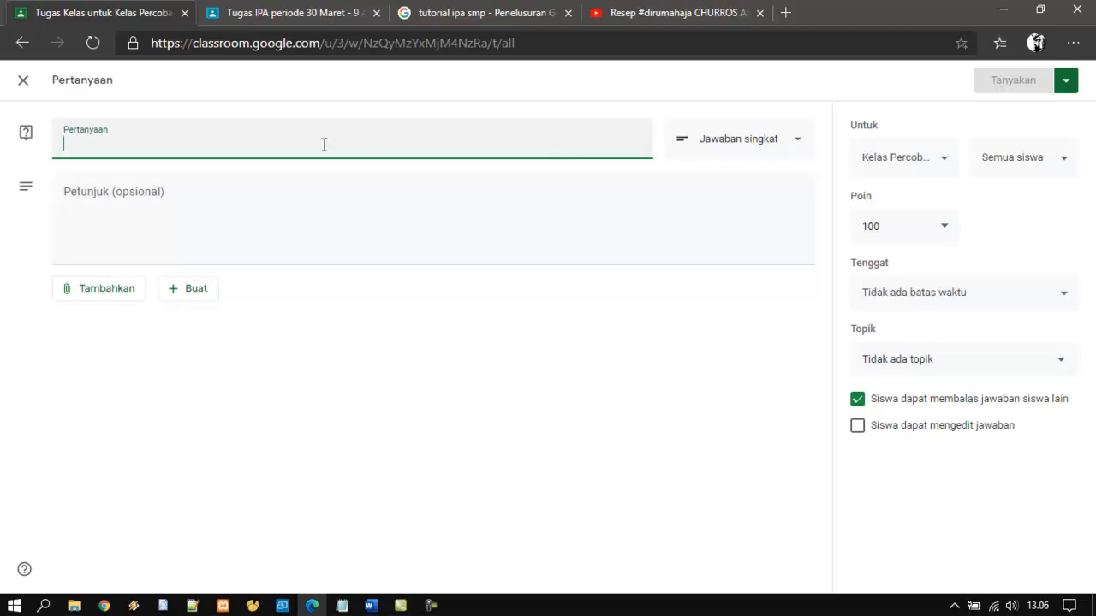
text(Planet Terbesar)
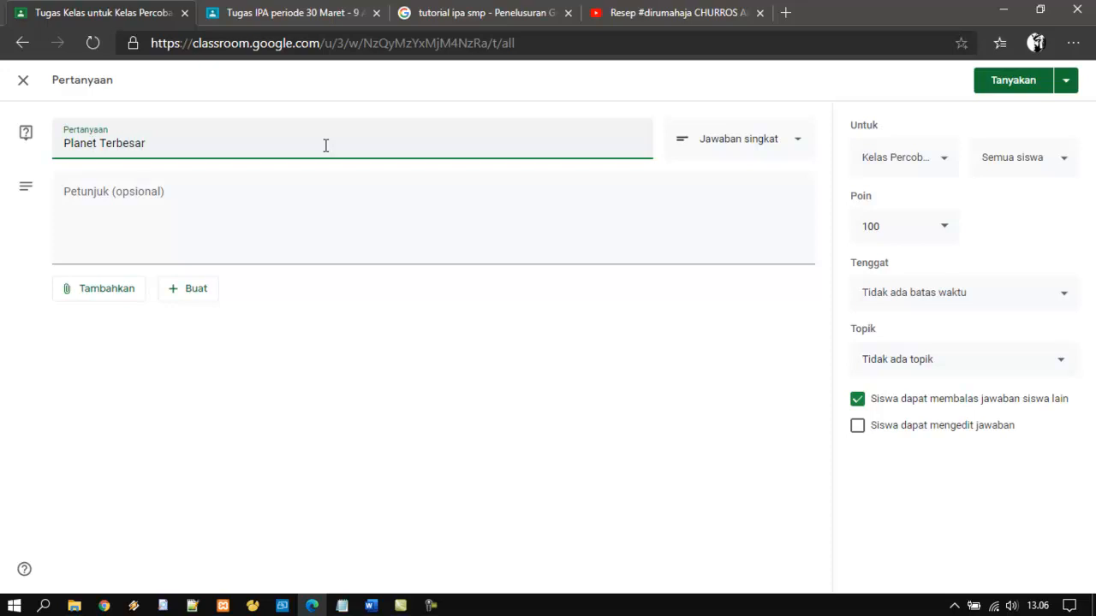
Step: Enter the instructions "jawablah di power point" for the Planet Terbesar question and post it to the class
click(630, 221)
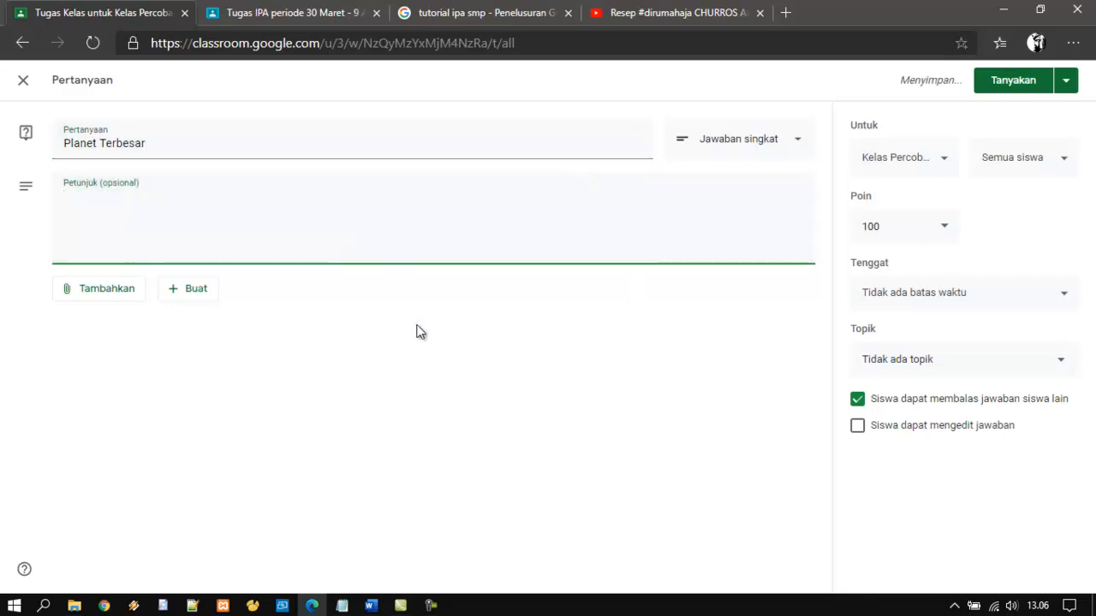
text(jawablah di power point)
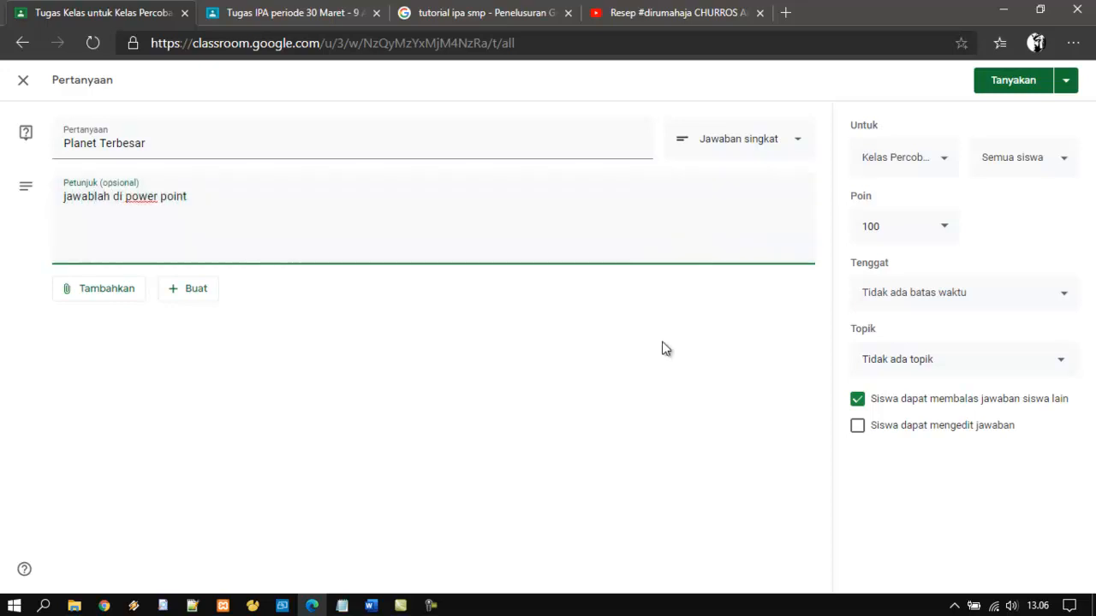
click(89, 293)
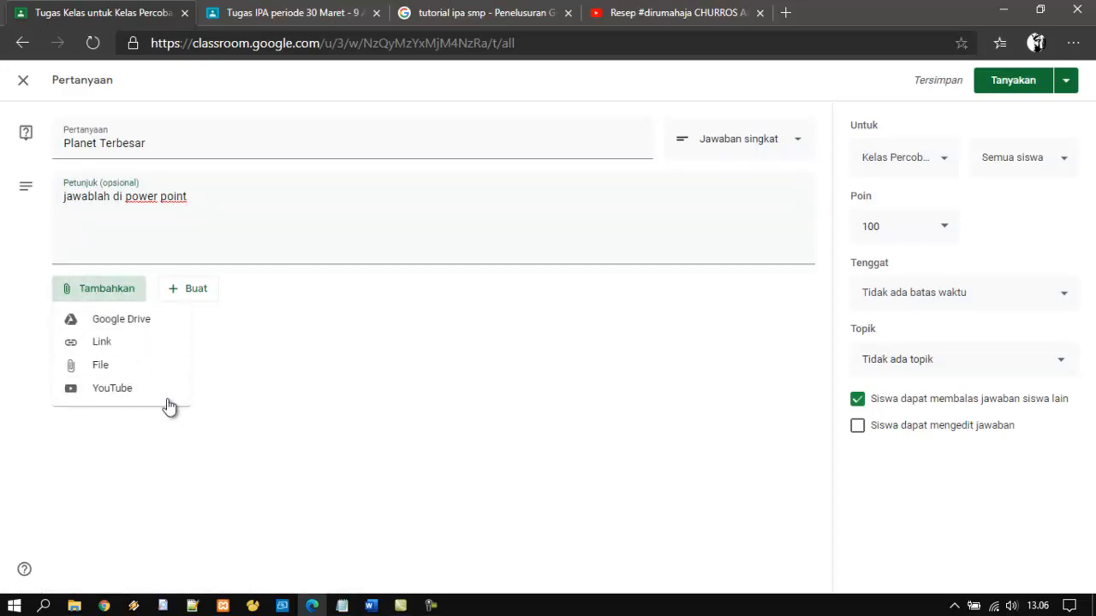
click(198, 297)
click(188, 292)
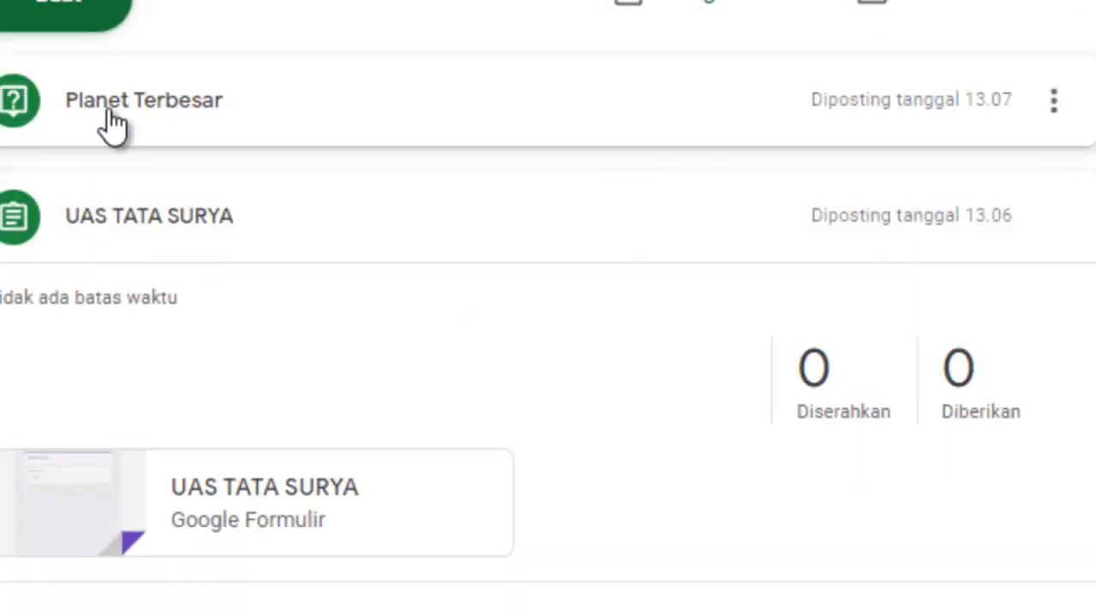
Step: Expand the posted Planet Terbesar question and review the items in the classwork list
click(109, 110)
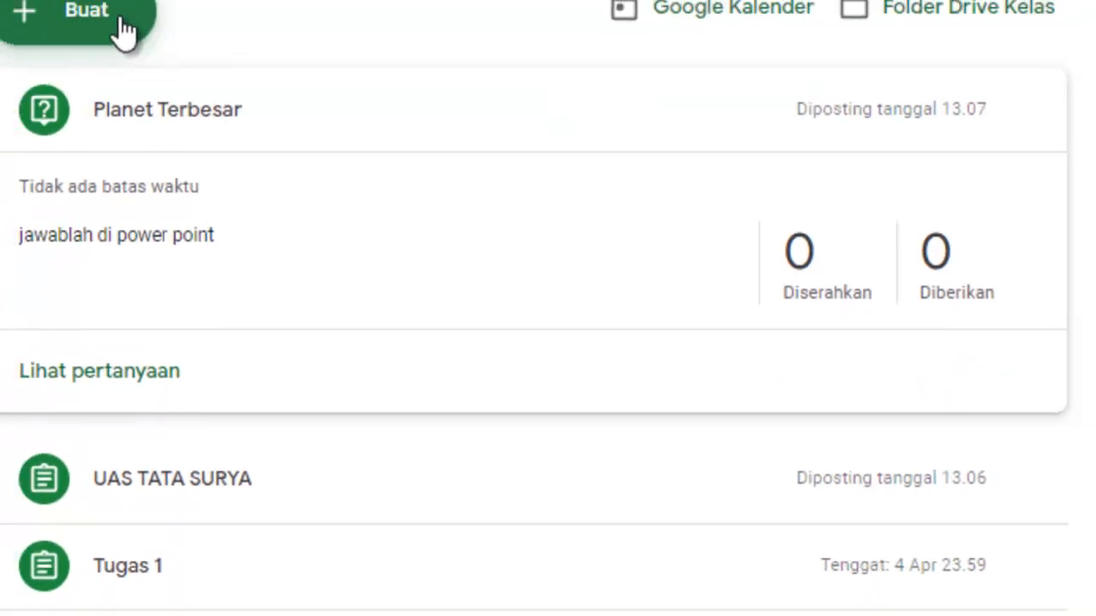
scroll(879, 215, down, 2)
scroll(879, 216, up, 2)
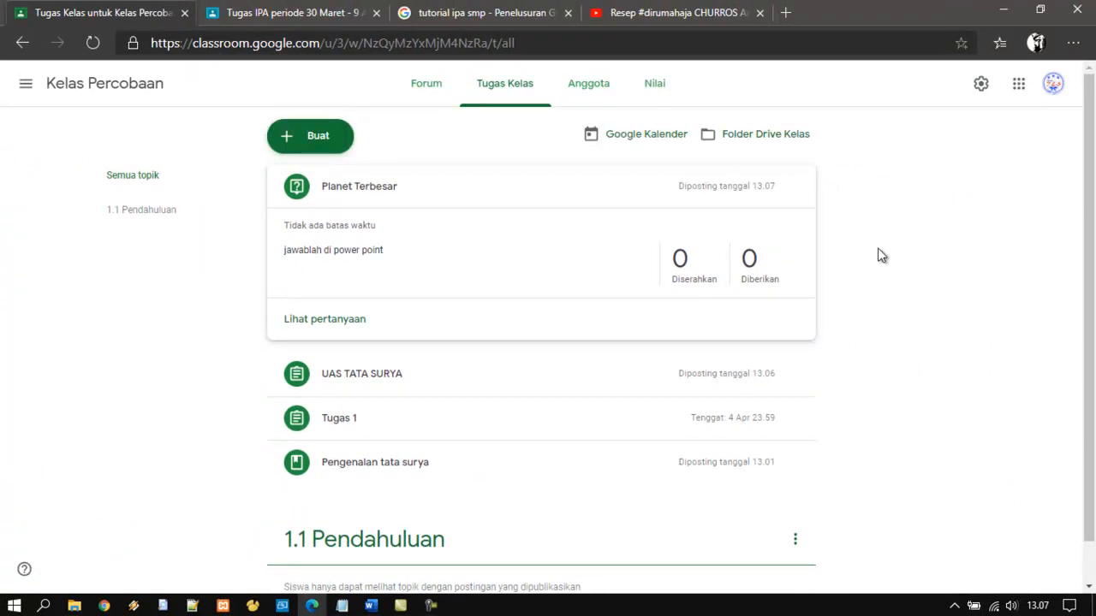
scroll(872, 309, down, 2)
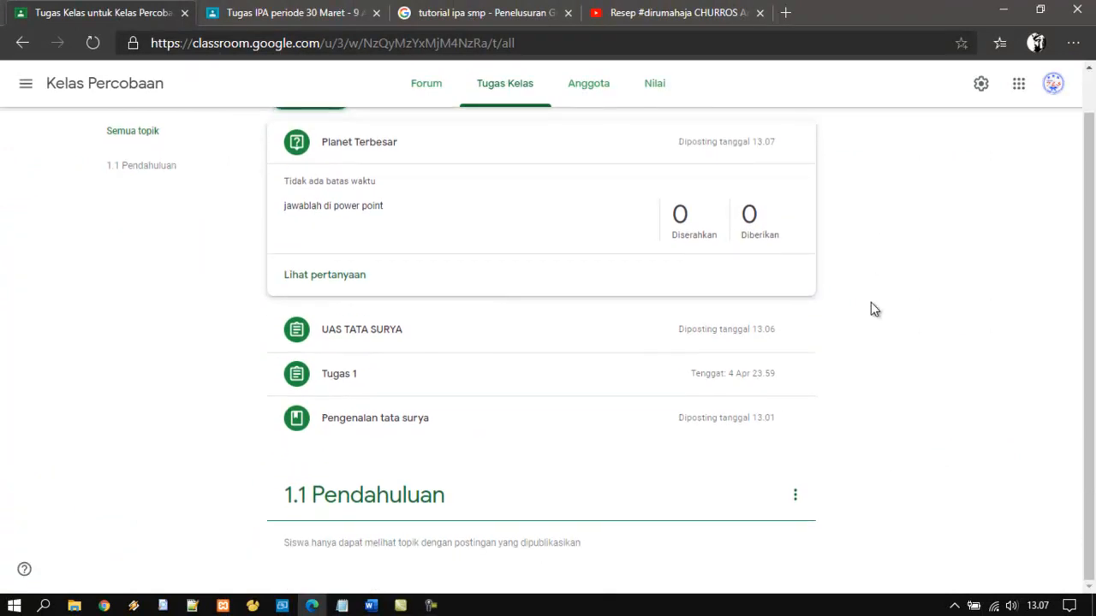